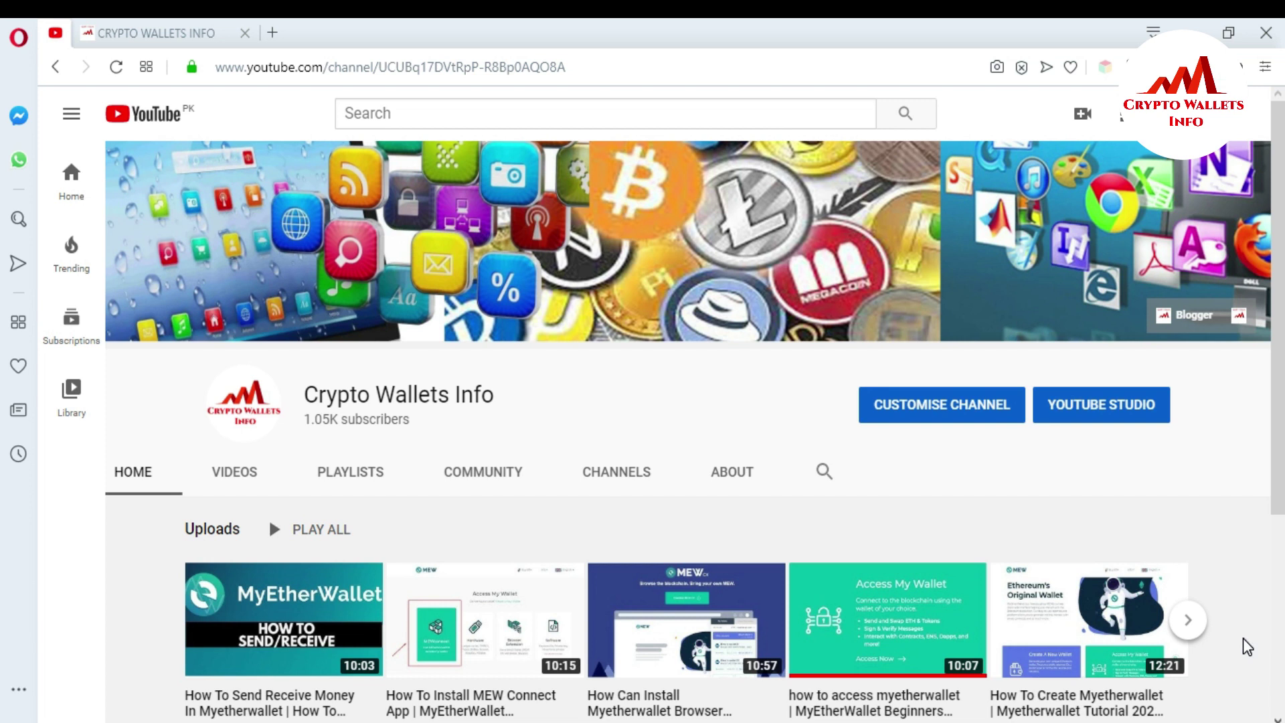
- Open a new blank browser tab beside the Crypto Wallets Info site tab
{"action": "left_click", "coordinate": [178, 21]}
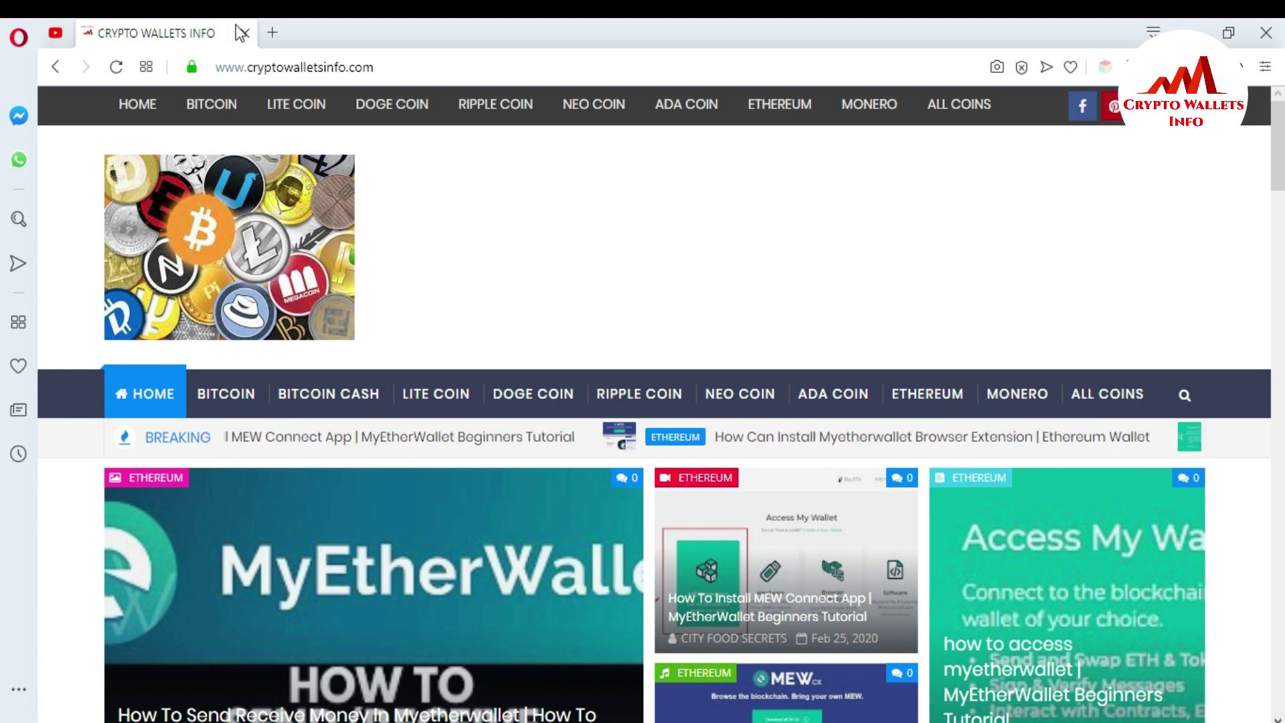
{"action": "left_click", "coordinate": [275, 35]}
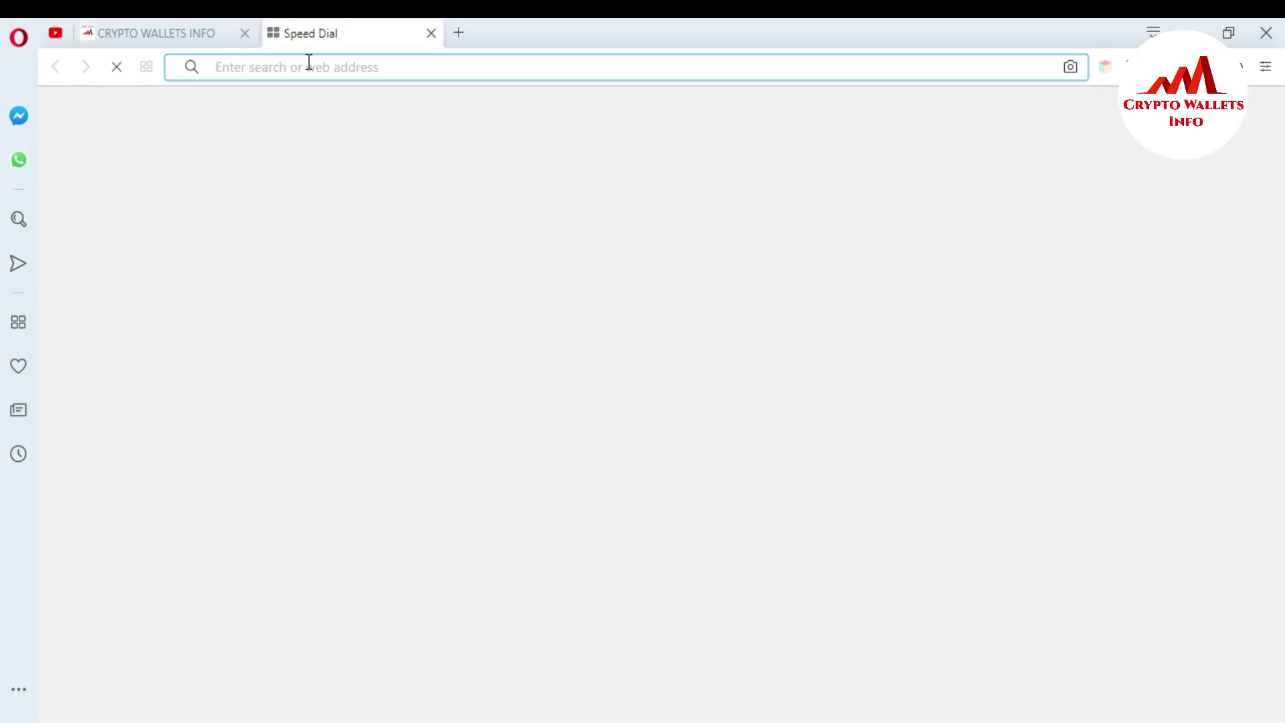
- Search Google for myetherwallet and open the official myetherwallet.com site
{"action": "type", "text": "google.co"}
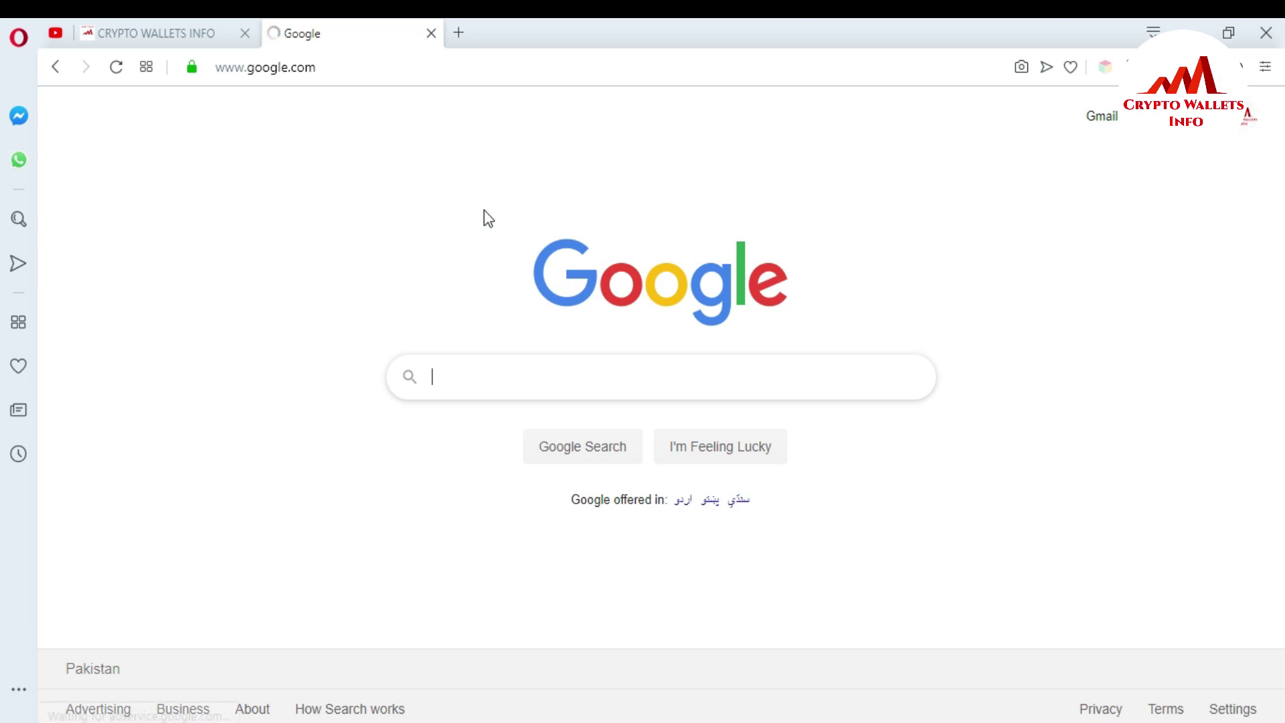
{"action": "type", "text": "my"}
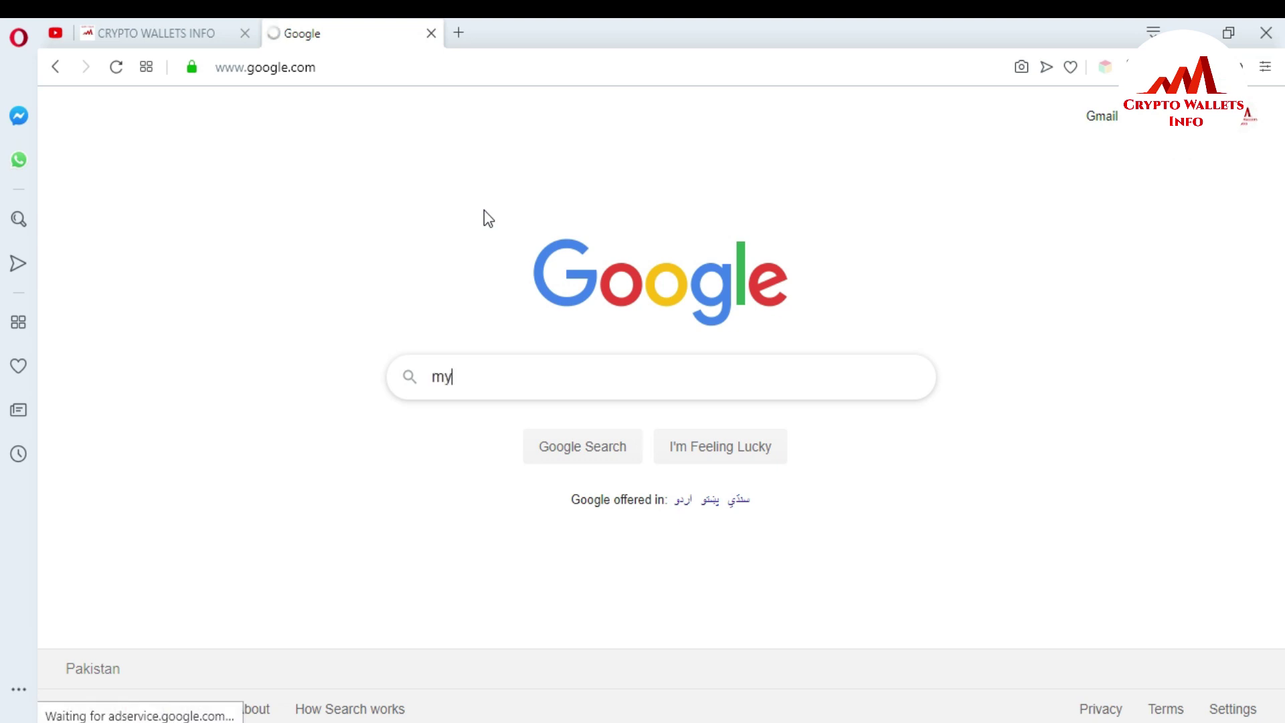
{"action": "type", "text": "etherwa"}
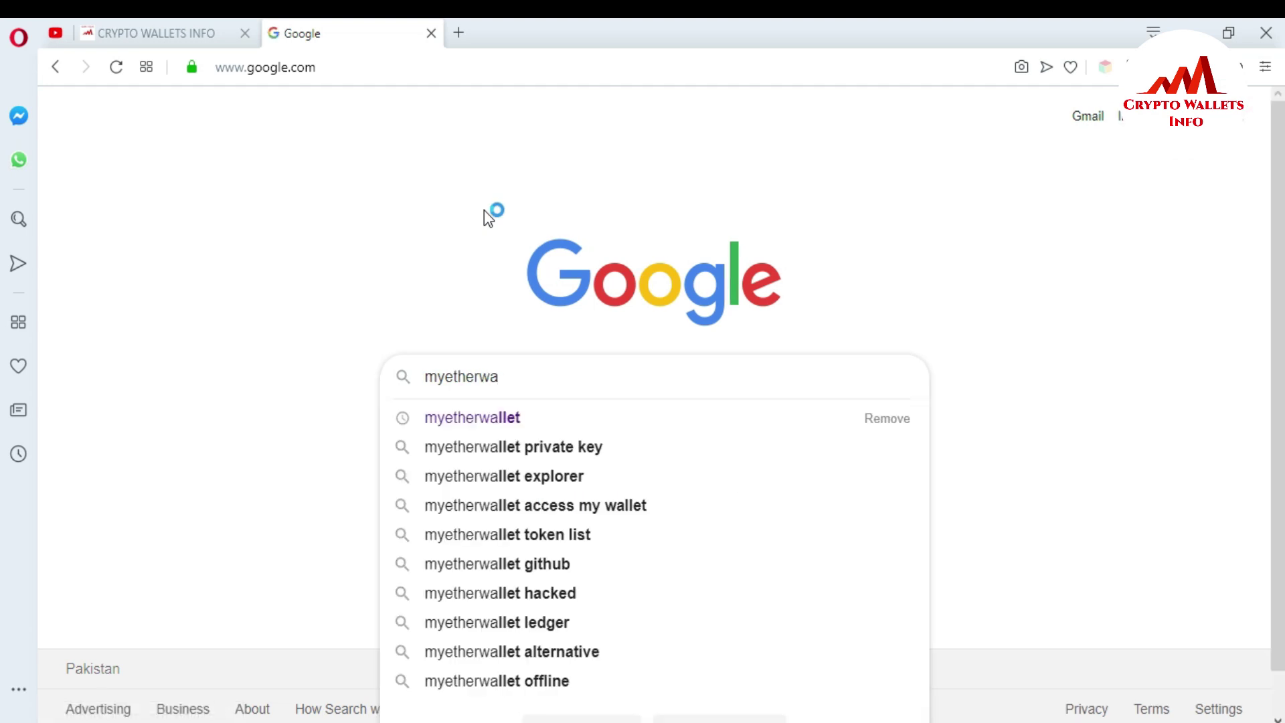
{"action": "key", "text": "Down"}
{"action": "key", "text": "Return"}
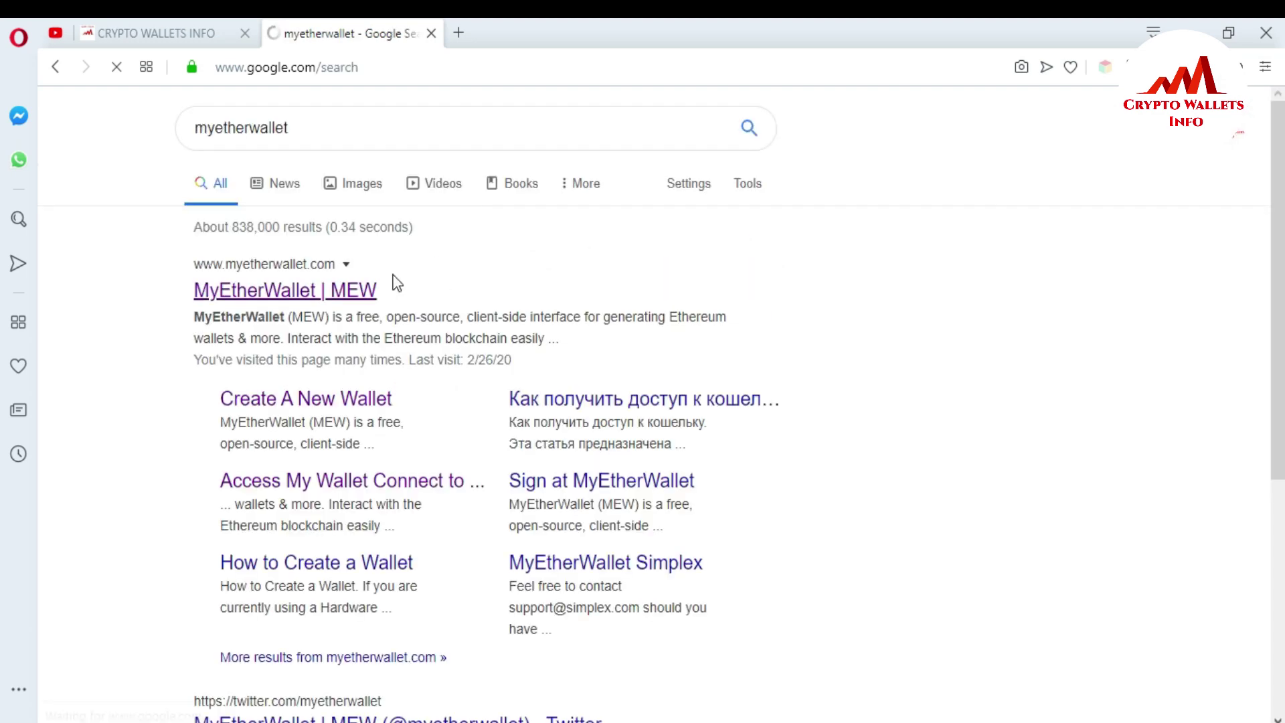
{"action": "left_click", "coordinate": [288, 293]}
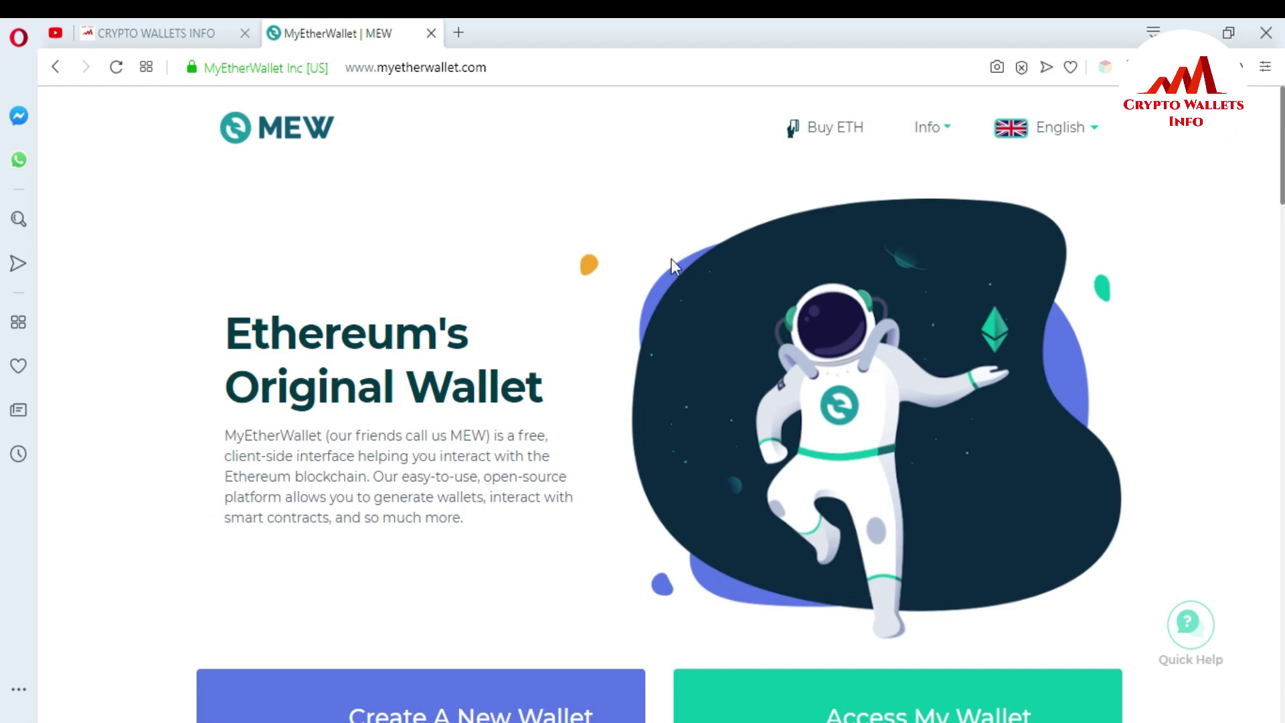
- Open MyEtherWallet's Create A New Wallet page from the home page
{"action": "scroll", "coordinate": [4, 241], "scroll_direction": "down", "scroll_amount": 5}
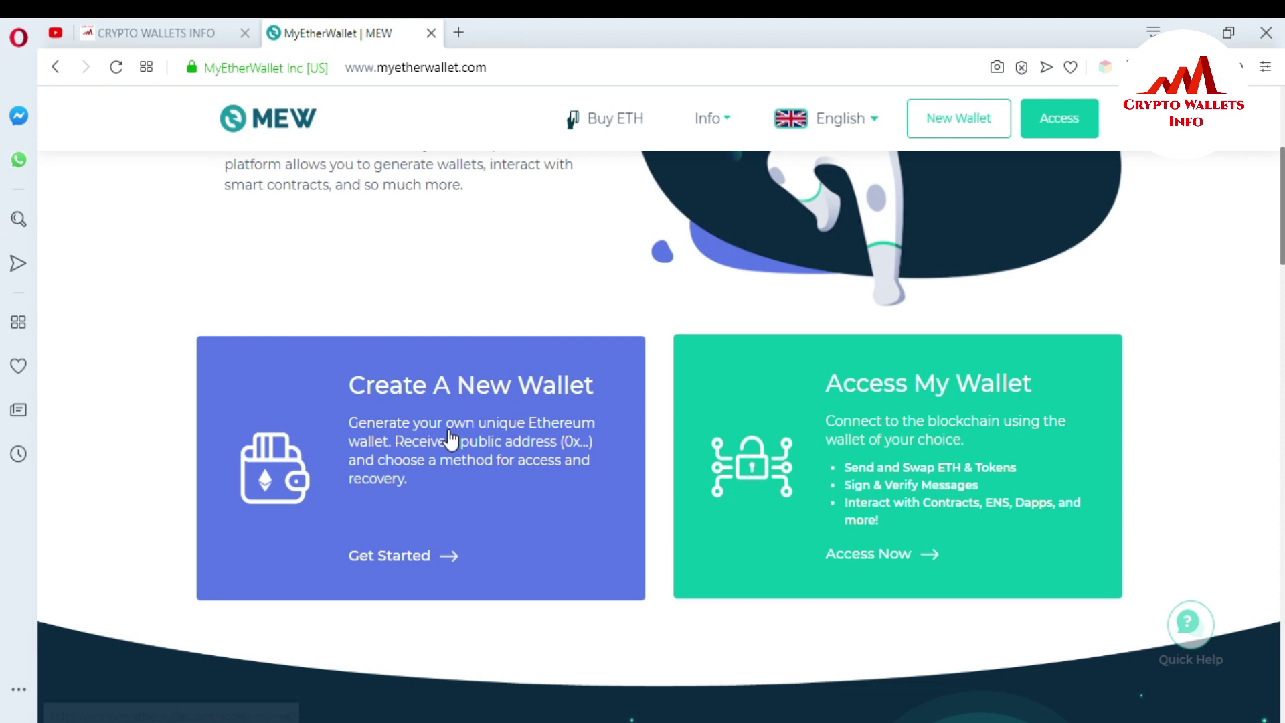
{"action": "left_click", "coordinate": [480, 432]}
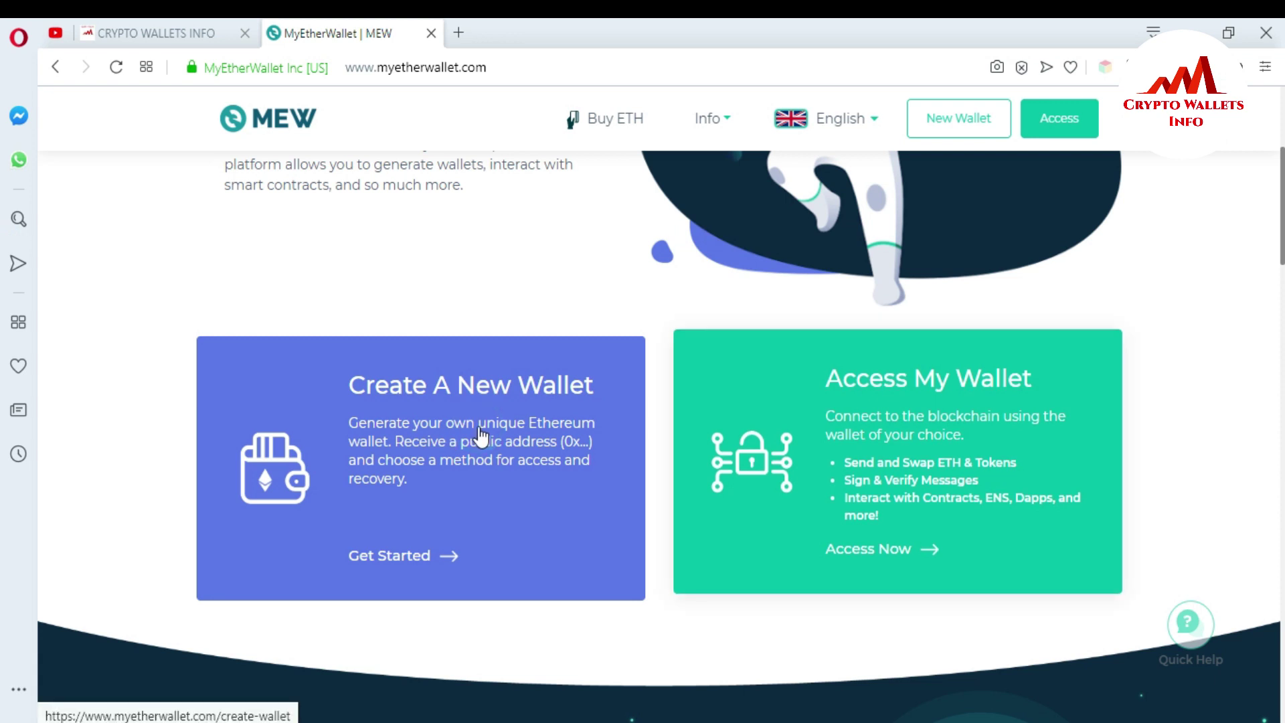
{"action": "left_click", "coordinate": [442, 425]}
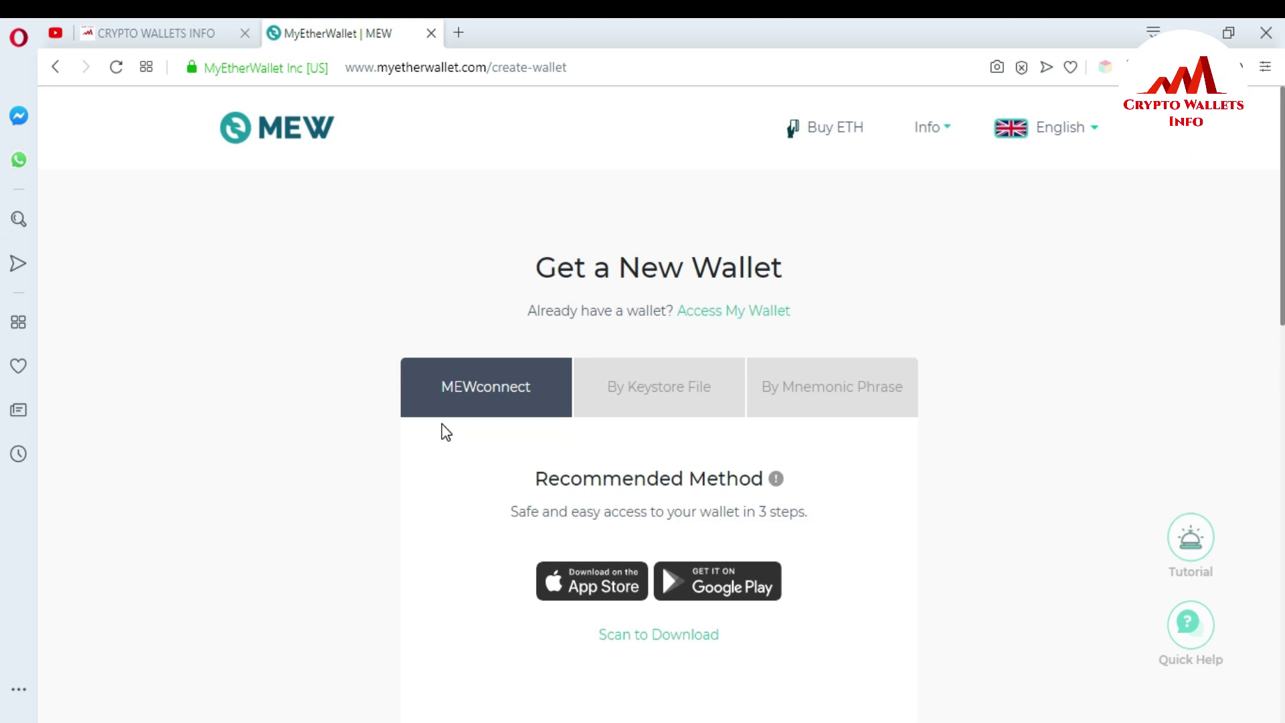
- Switch from By Keystore File to By Mnemonic Phrase and scroll to the 12 generated words
{"action": "left_click", "coordinate": [670, 401]}
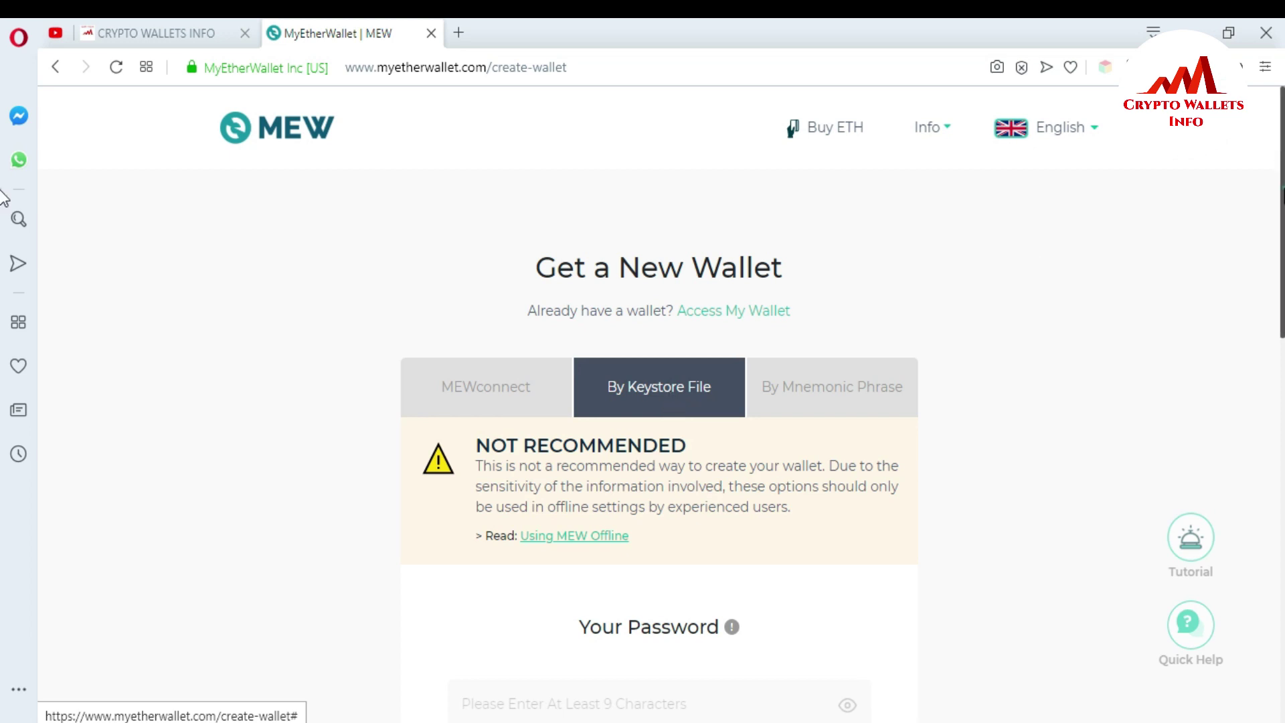
{"action": "scroll", "coordinate": [5, 201], "scroll_direction": "down", "scroll_amount": 1}
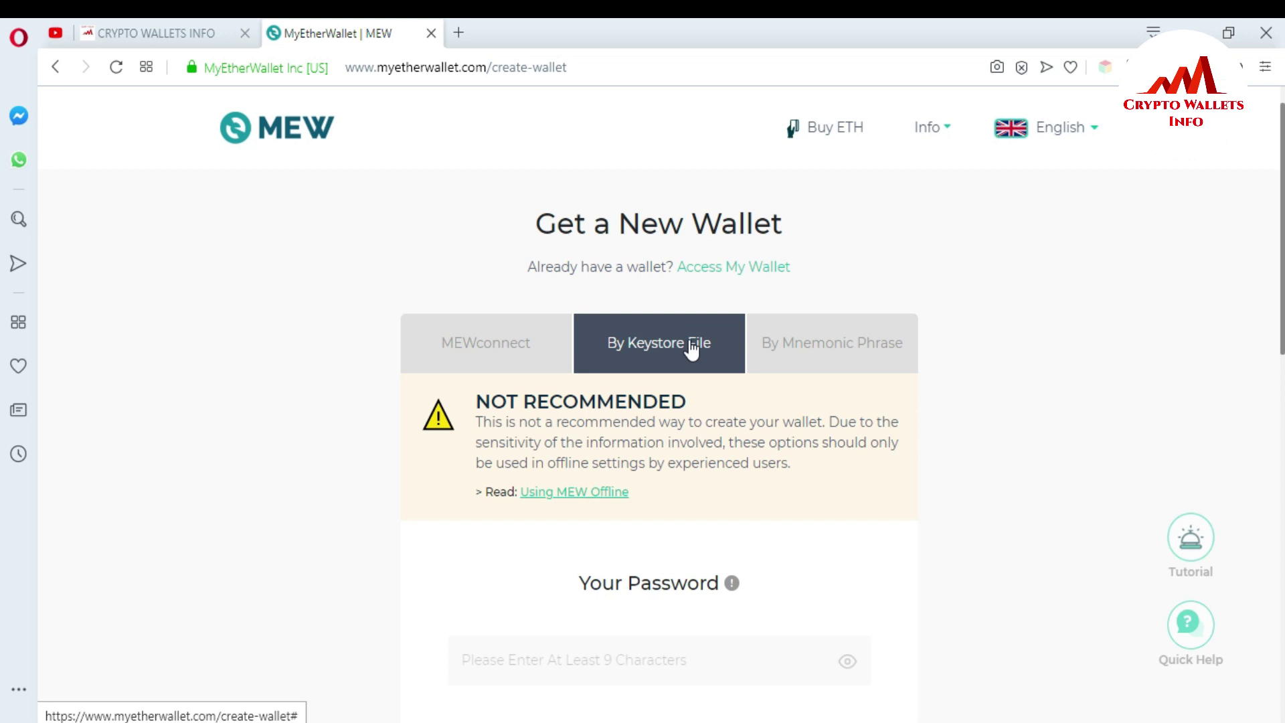
{"action": "left_click", "coordinate": [833, 355]}
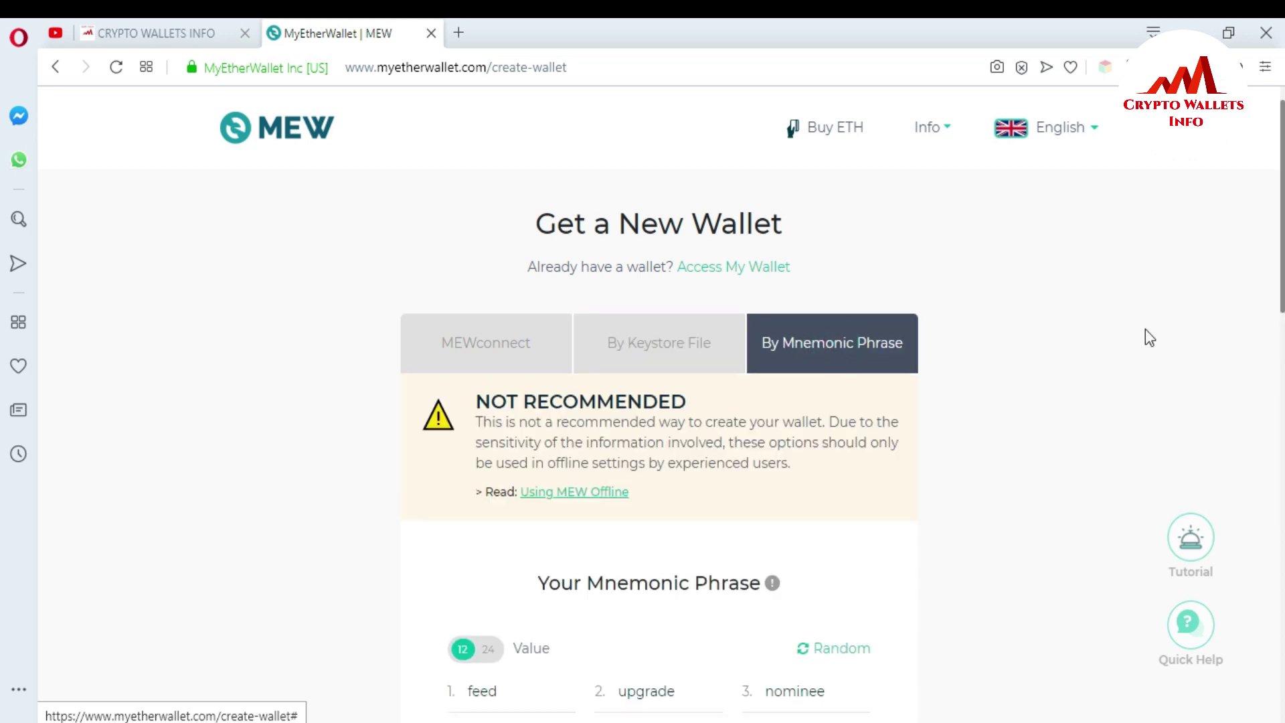
{"action": "scroll", "coordinate": [6, 315], "scroll_direction": "down", "scroll_amount": 2}
{"action": "scroll", "coordinate": [871, 335], "scroll_direction": "down", "scroll_amount": 1}
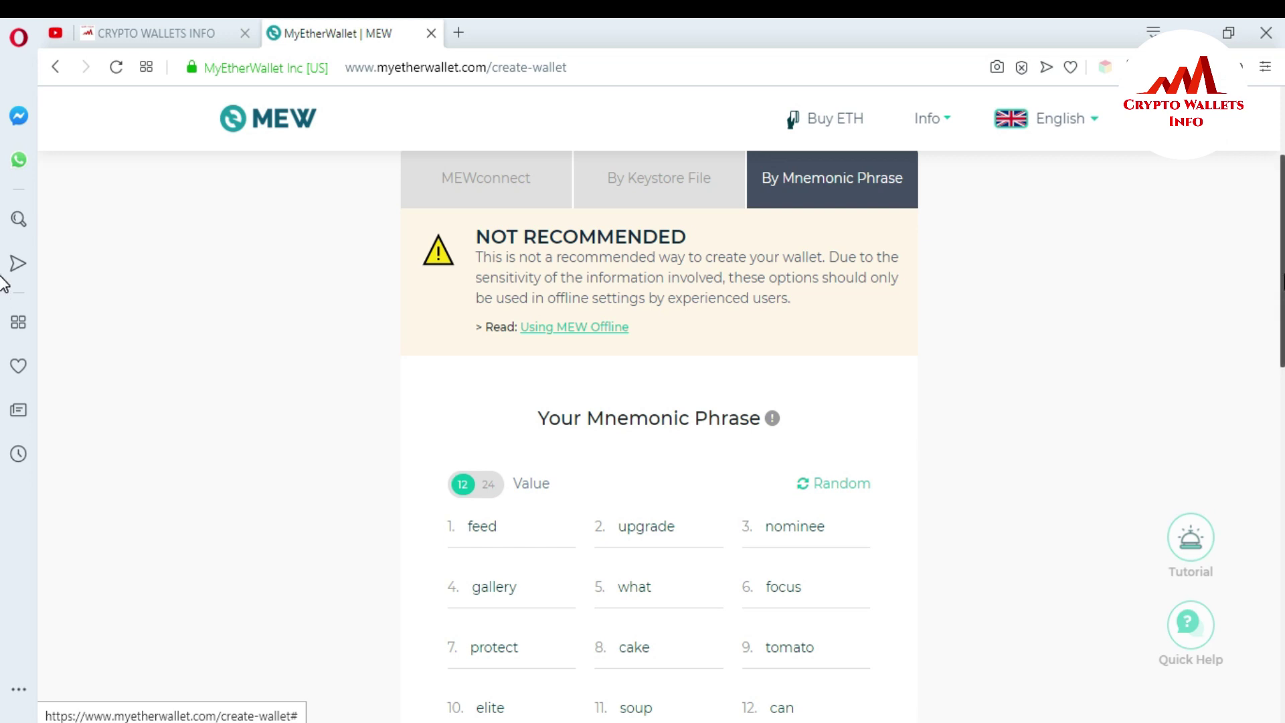
{"action": "scroll", "coordinate": [3, 287], "scroll_direction": "down", "scroll_amount": 1}
{"action": "scroll", "coordinate": [4, 314], "scroll_direction": "down", "scroll_amount": 3}
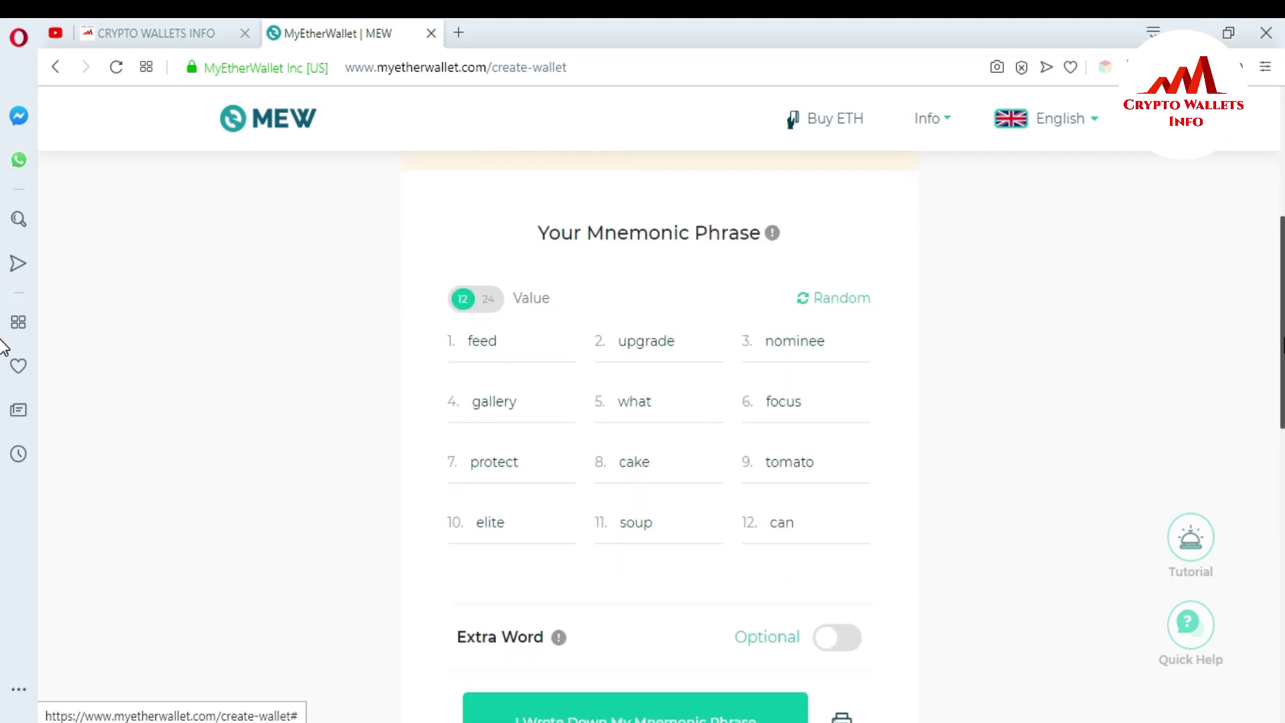
{"action": "scroll", "coordinate": [2, 351], "scroll_direction": "down", "scroll_amount": 1}
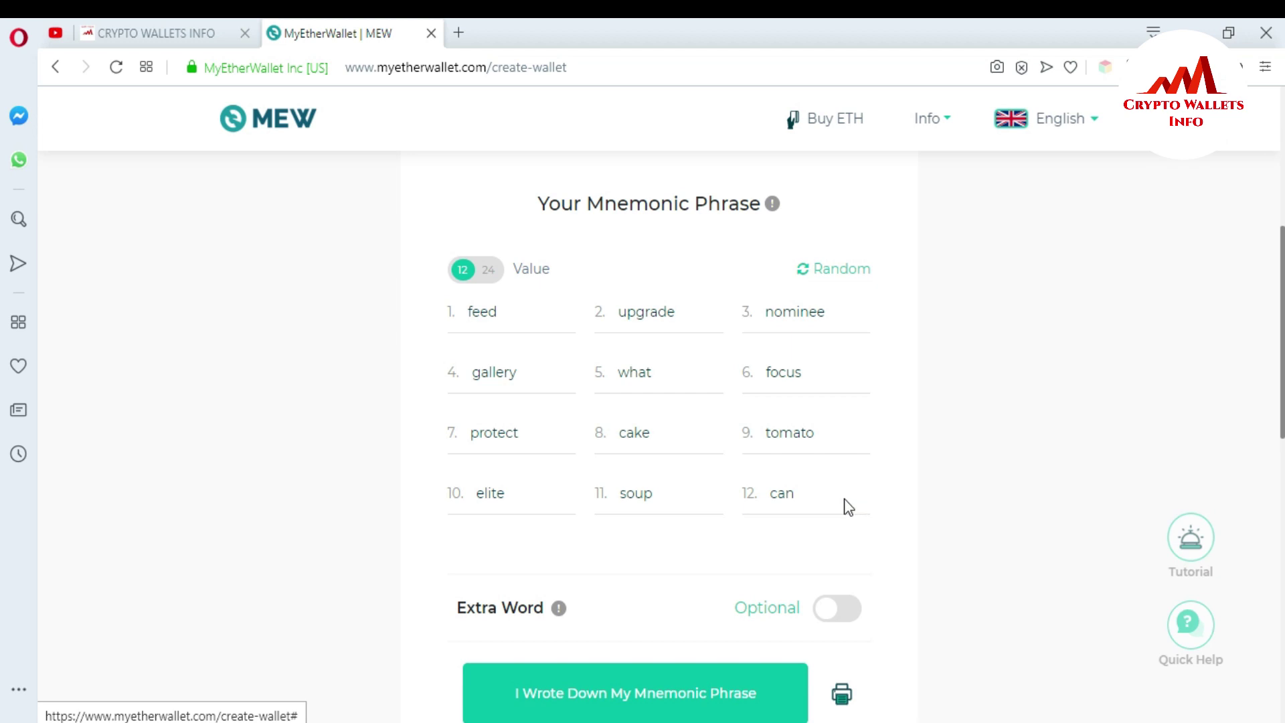
- Copy the 12 mnemonic words into an untitled Notepad note, then minimize Notepad
{"action": "left_click_drag", "start_coordinate": [804, 493], "coordinate": [444, 323]}
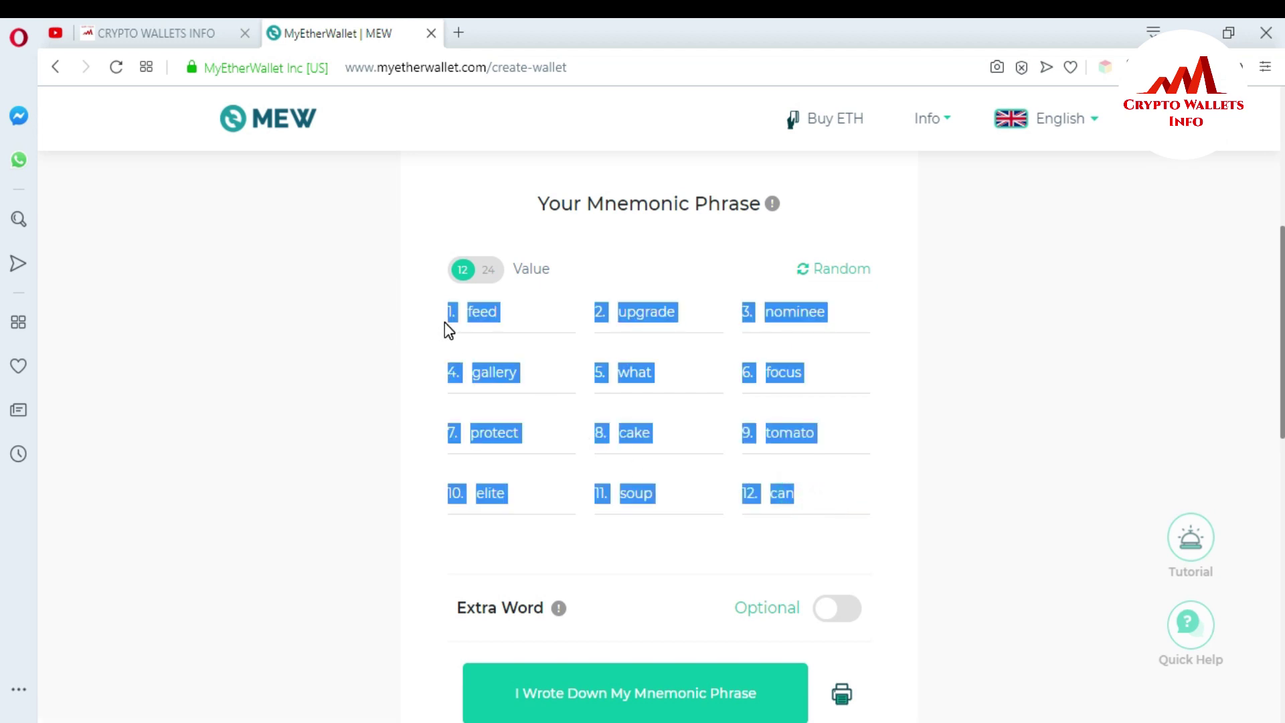
{"action": "key", "text": "ctrl+c"}
{"action": "key", "text": "alt+Tab"}
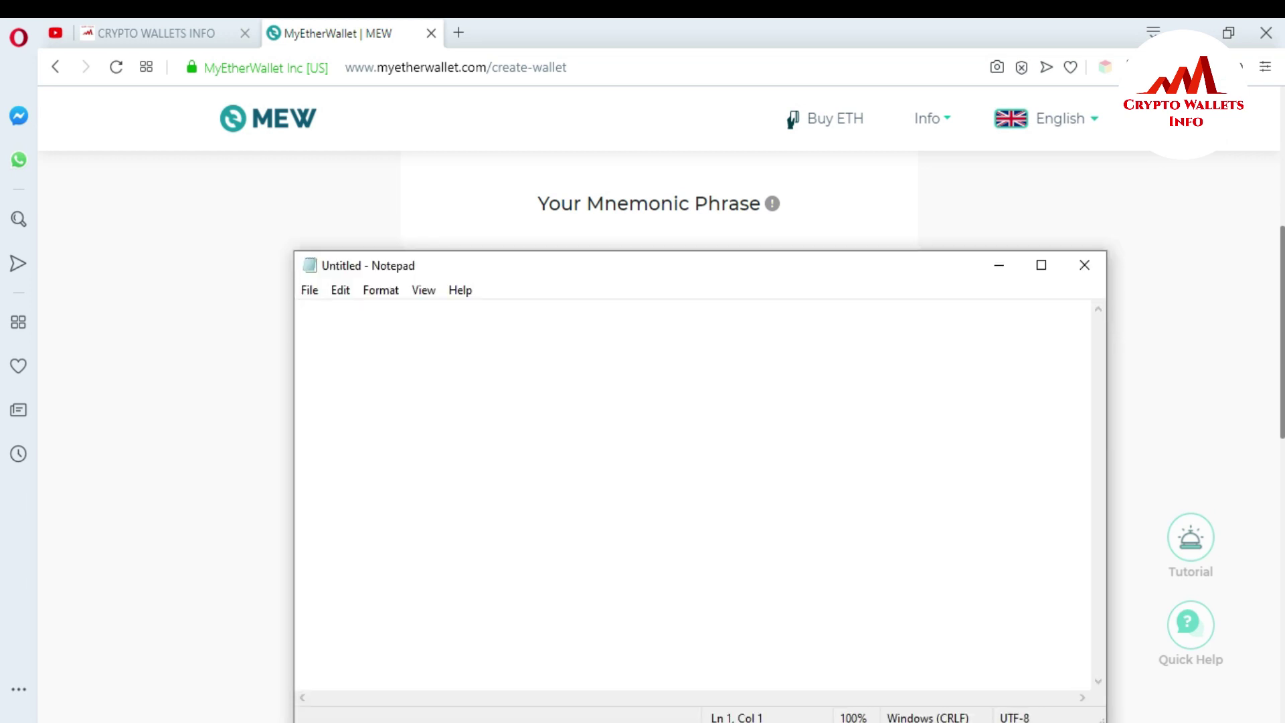
{"action": "key", "text": "ctrl+v"}
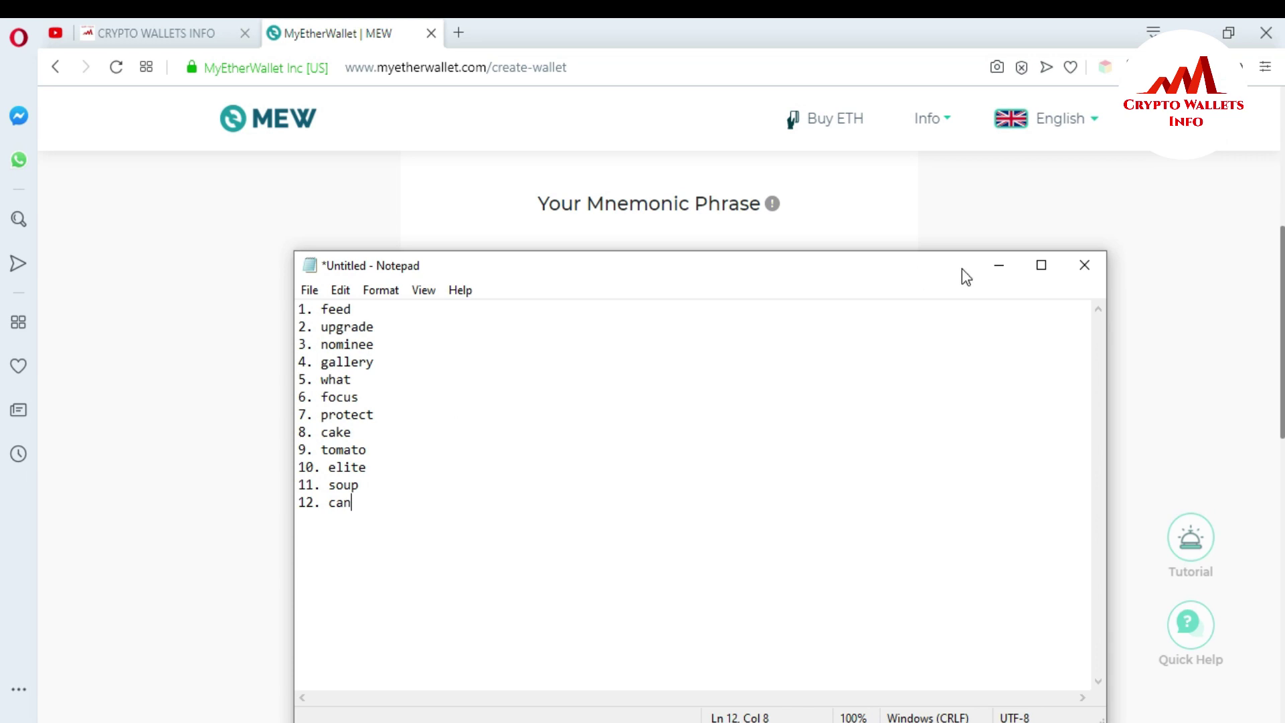
{"action": "left_click", "coordinate": [999, 271]}
{"action": "left_click_drag", "start_coordinate": [997, 272], "coordinate": [3, 281]}
{"action": "scroll", "coordinate": [659, 401], "scroll_direction": "down", "scroll_amount": 3}
- Toggle Extra Word on and back off, then confirm the mnemonic phrase is written down
{"action": "left_click", "coordinate": [1073, 331]}
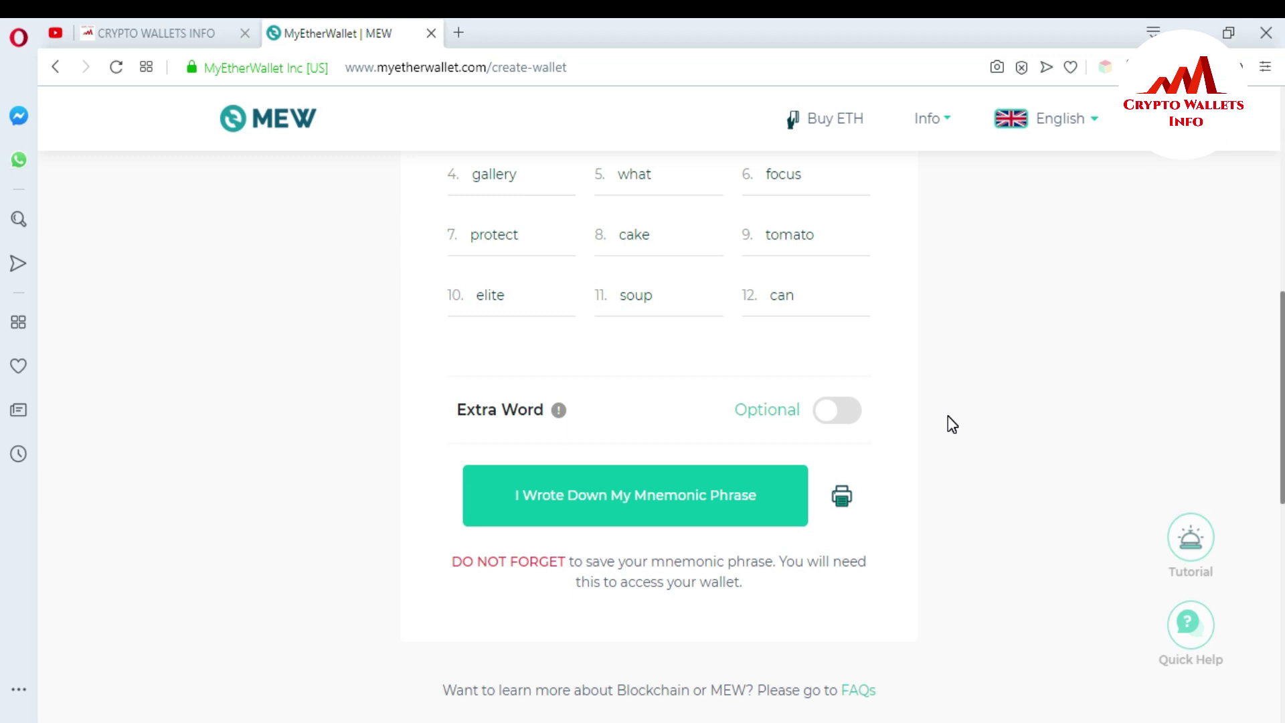
{"action": "left_click", "coordinate": [849, 418]}
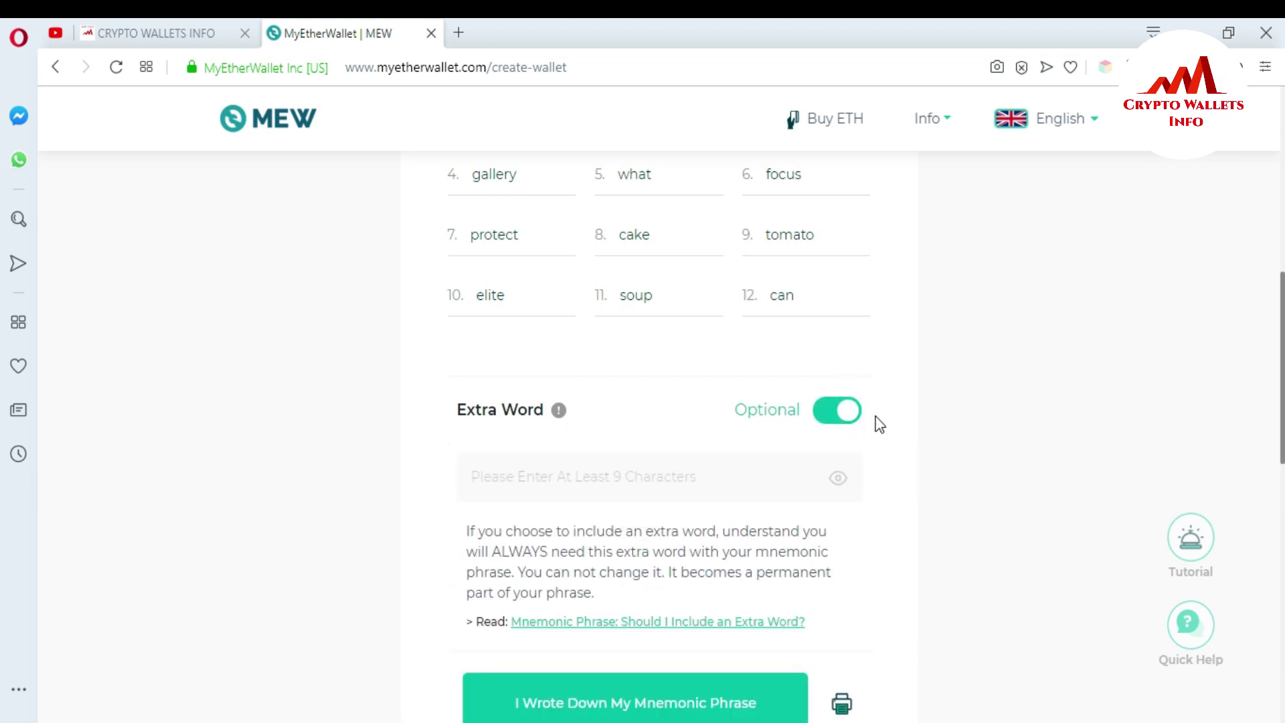
{"action": "scroll", "coordinate": [7, 321], "scroll_direction": "down", "scroll_amount": 1}
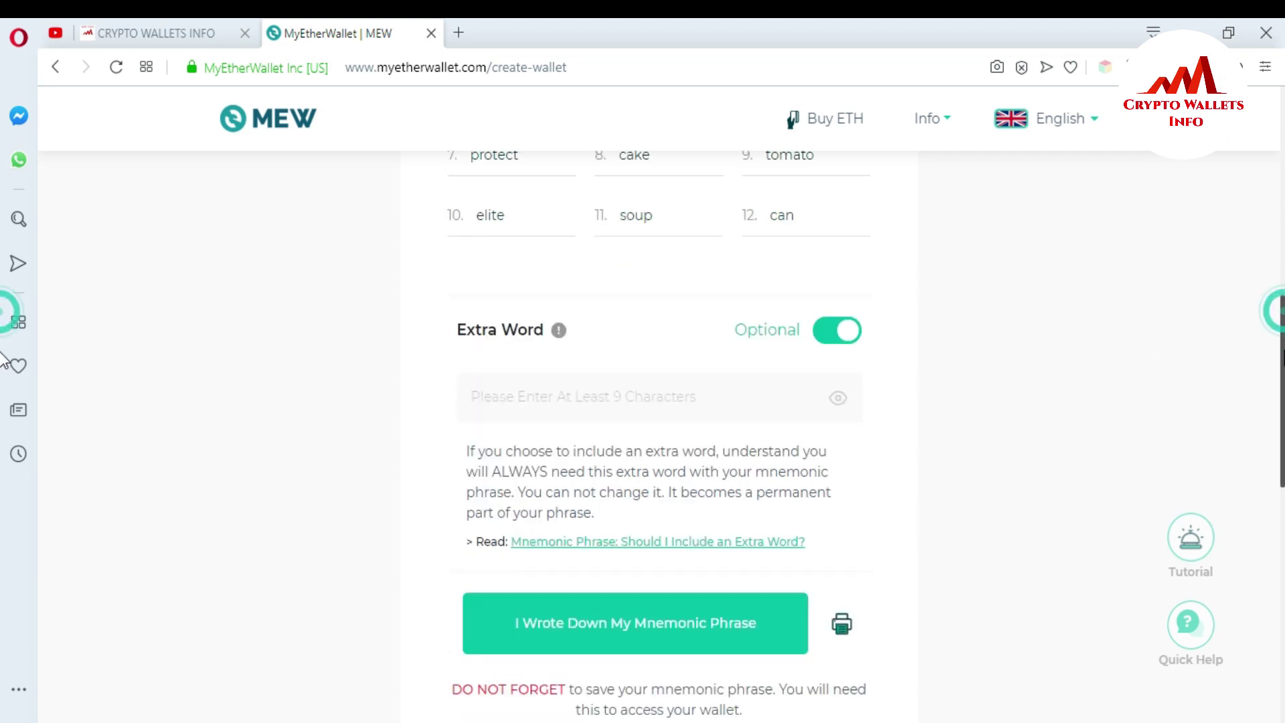
{"action": "scroll", "coordinate": [4, 361], "scroll_direction": "down", "scroll_amount": 1}
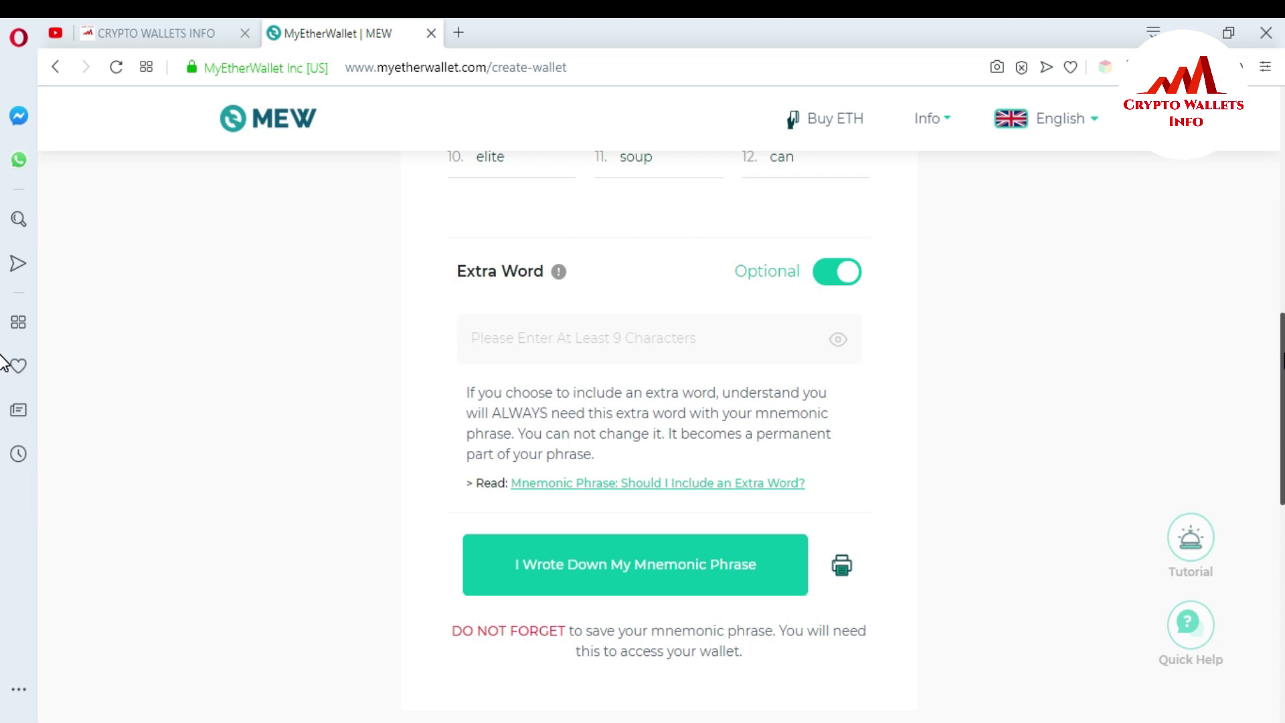
{"action": "left_click", "coordinate": [825, 287]}
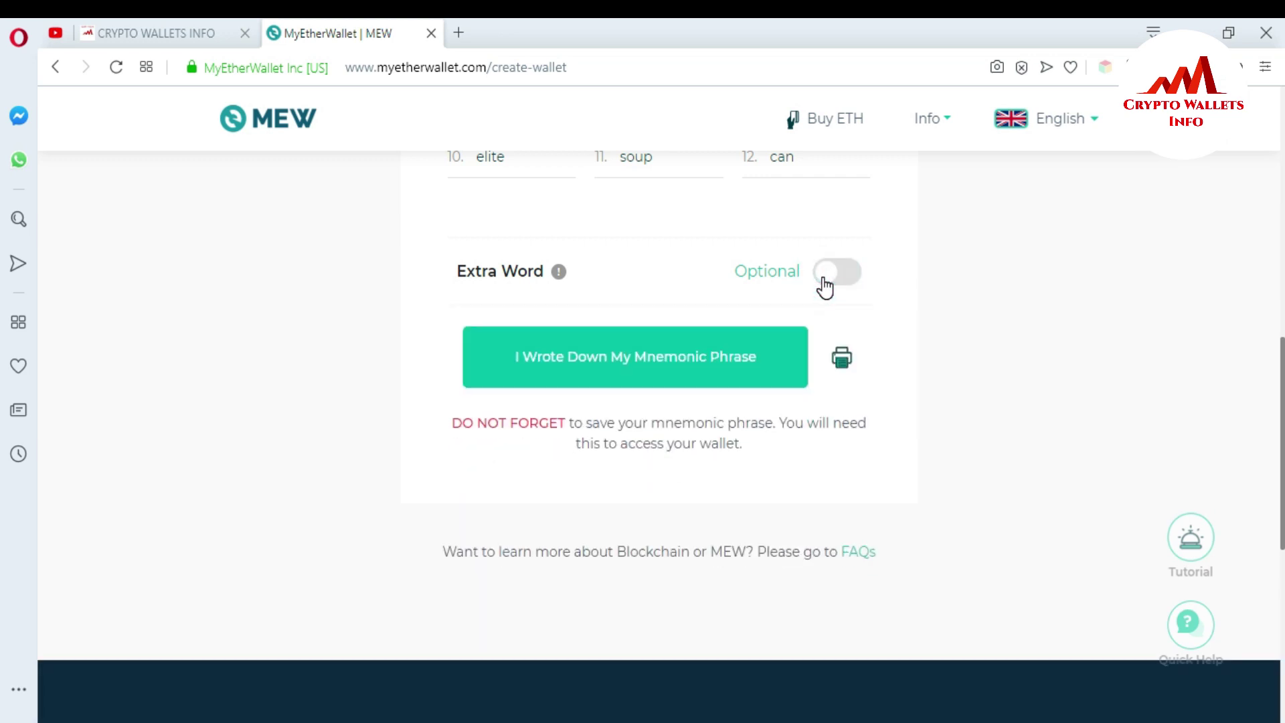
{"action": "left_click", "coordinate": [636, 378]}
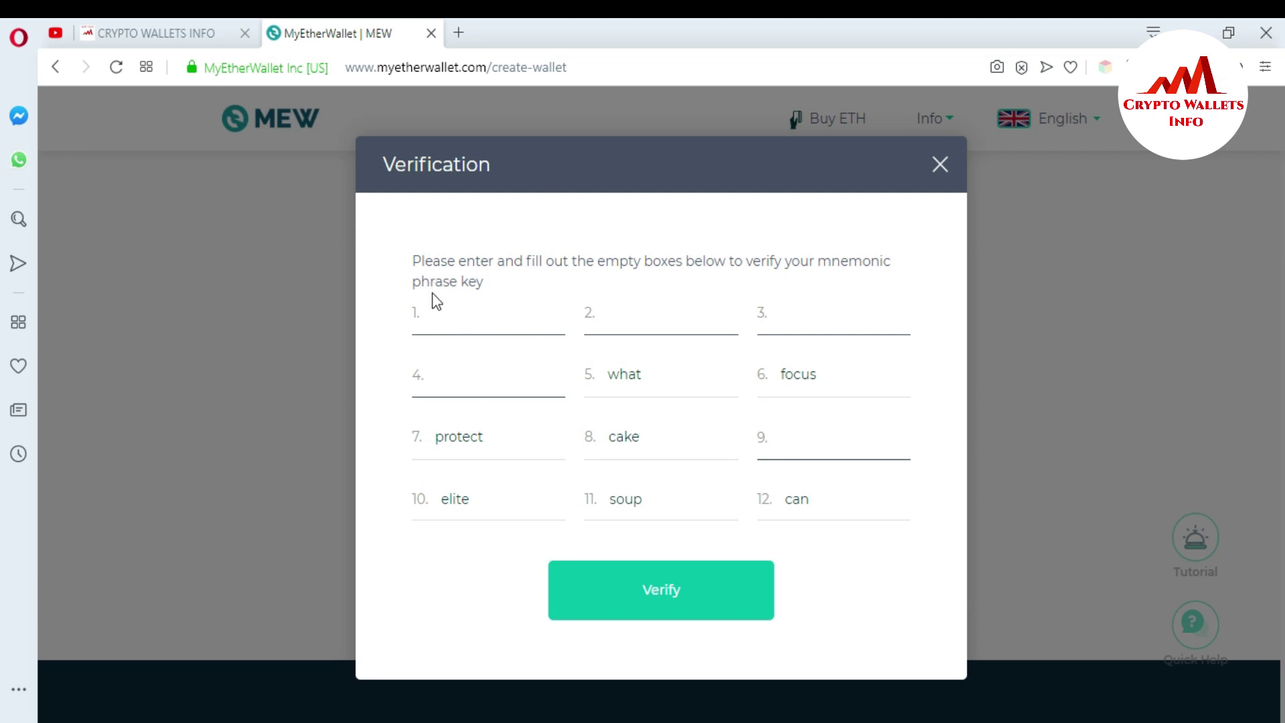
- Fill the first two empty verification boxes with their words copied from Notepad
{"action": "left_click", "coordinate": [445, 327]}
{"action": "key", "text": "alt+Tab"}
{"action": "left_click", "coordinate": [323, 308]}
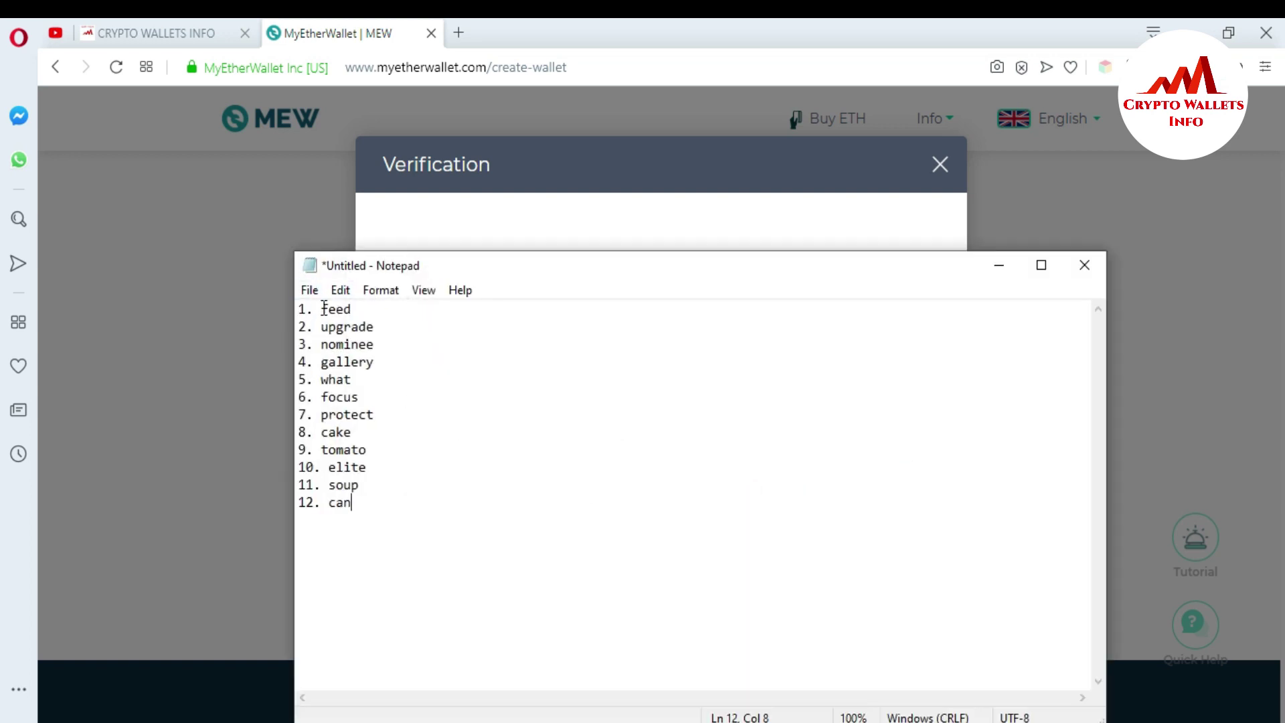
{"action": "left_click_drag", "start_coordinate": [322, 309], "coordinate": [367, 310]}
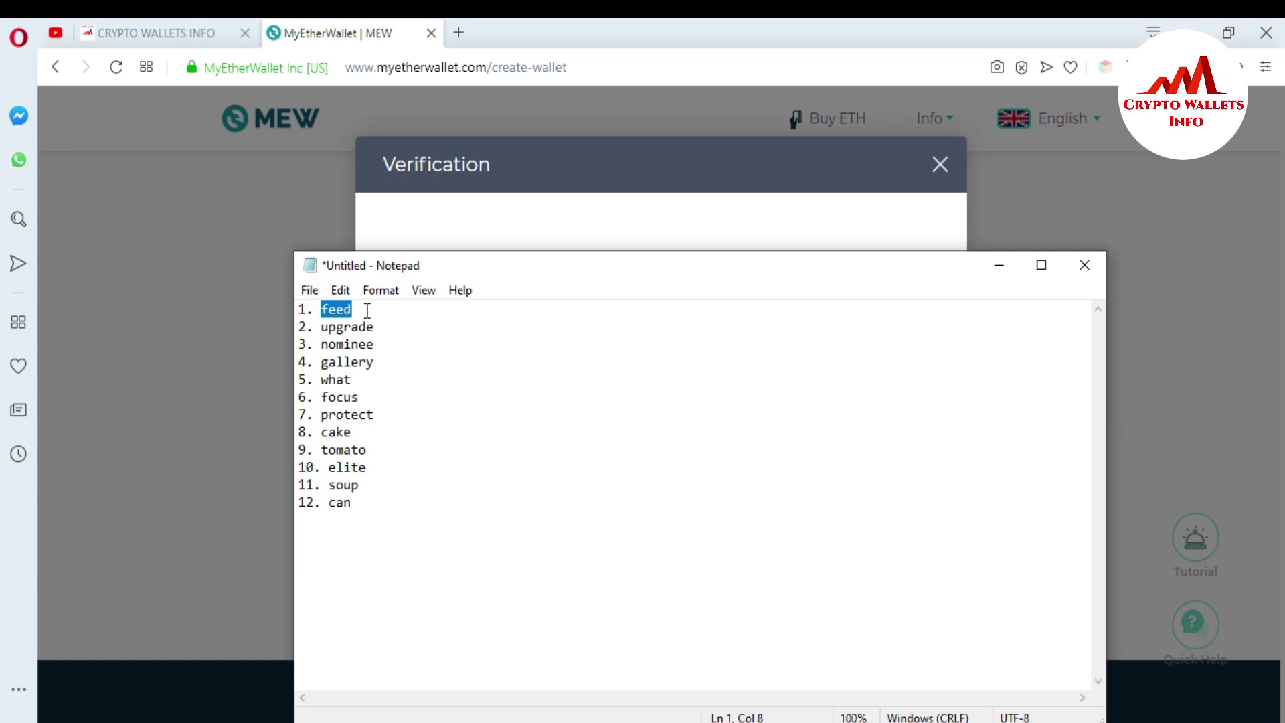
{"action": "left_click", "coordinate": [462, 204]}
{"action": "left_click", "coordinate": [457, 319]}
{"action": "key", "text": "ctrl+v"}
{"action": "left_click", "coordinate": [654, 322]}
{"action": "key", "text": "alt+Tab"}
{"action": "left_click_drag", "start_coordinate": [322, 327], "coordinate": [375, 333]}
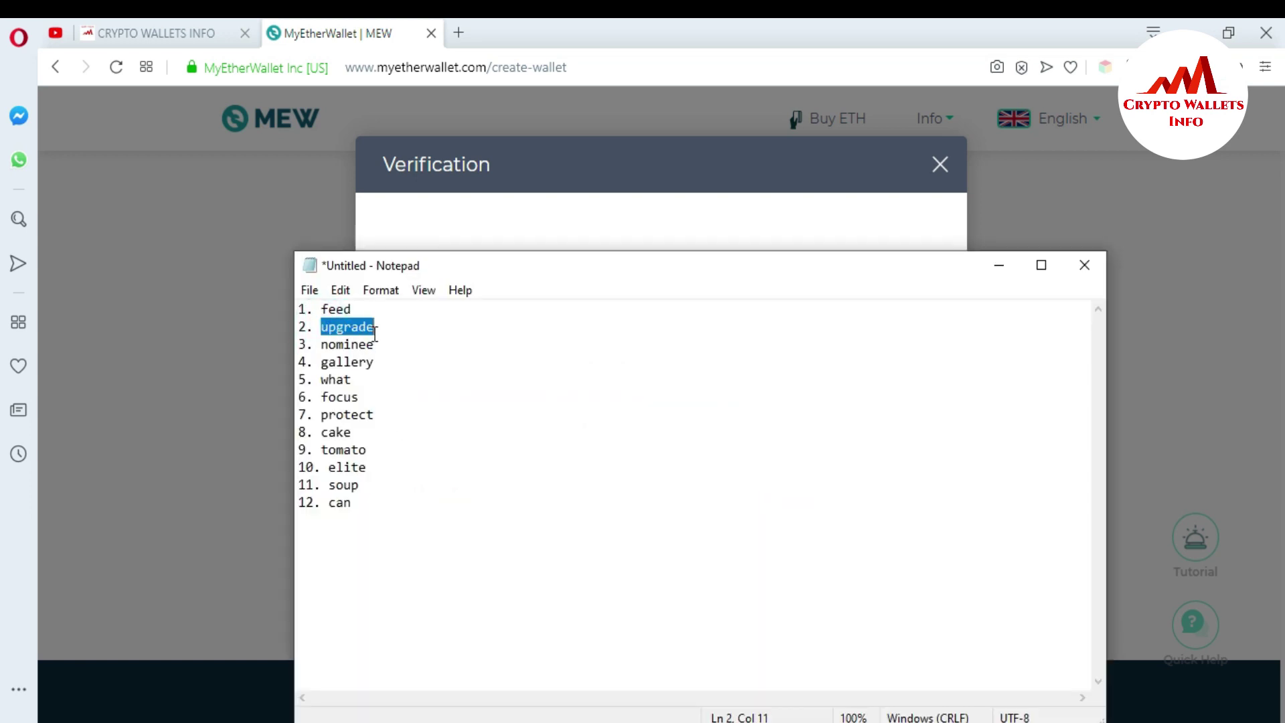
{"action": "left_click", "coordinate": [465, 234]}
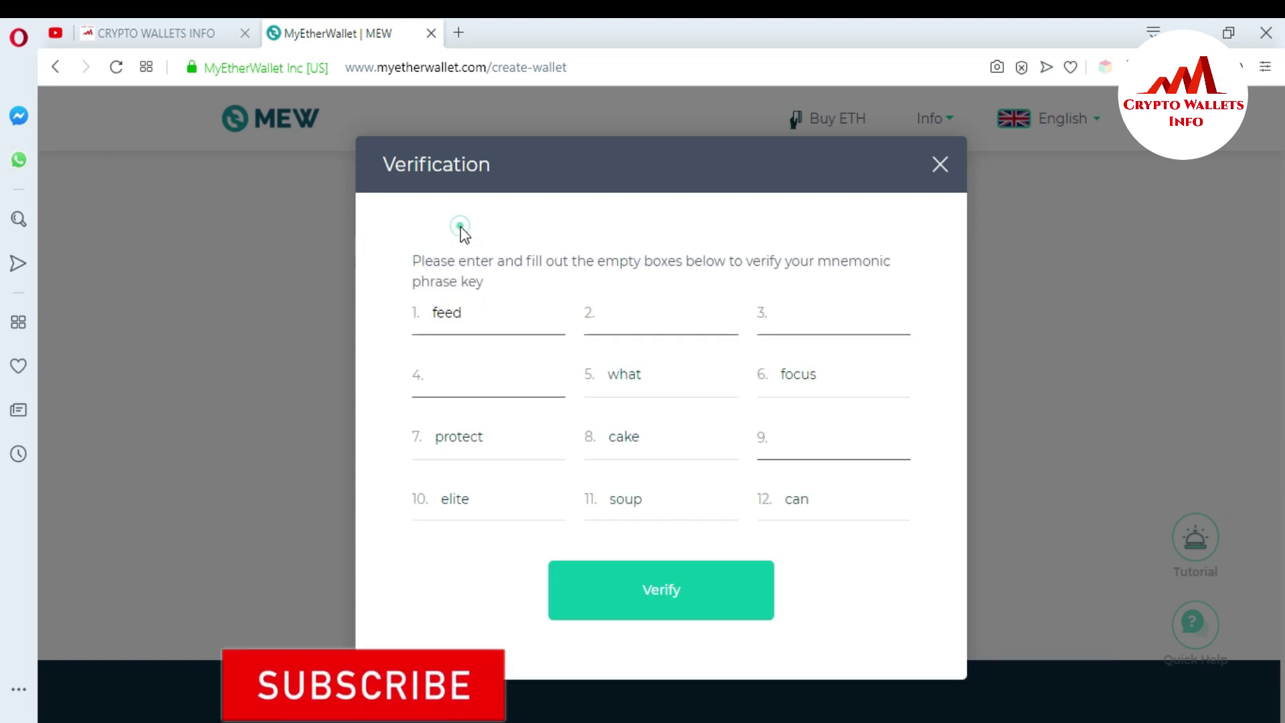
{"action": "left_click", "coordinate": [624, 319]}
{"action": "key", "text": "ctrl+v"}
- Fill the third and fourth empty verification boxes with their words from Notepad
{"action": "left_click", "coordinate": [828, 306]}
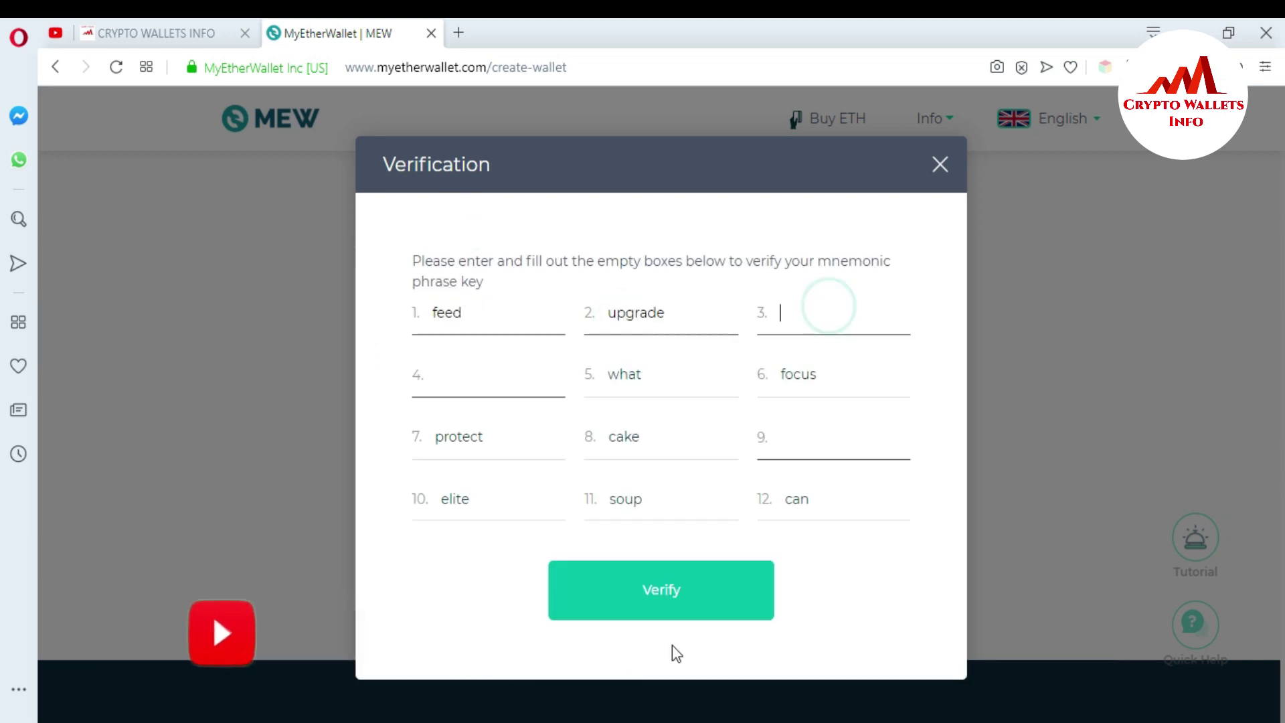
{"action": "key", "text": "alt+Tab"}
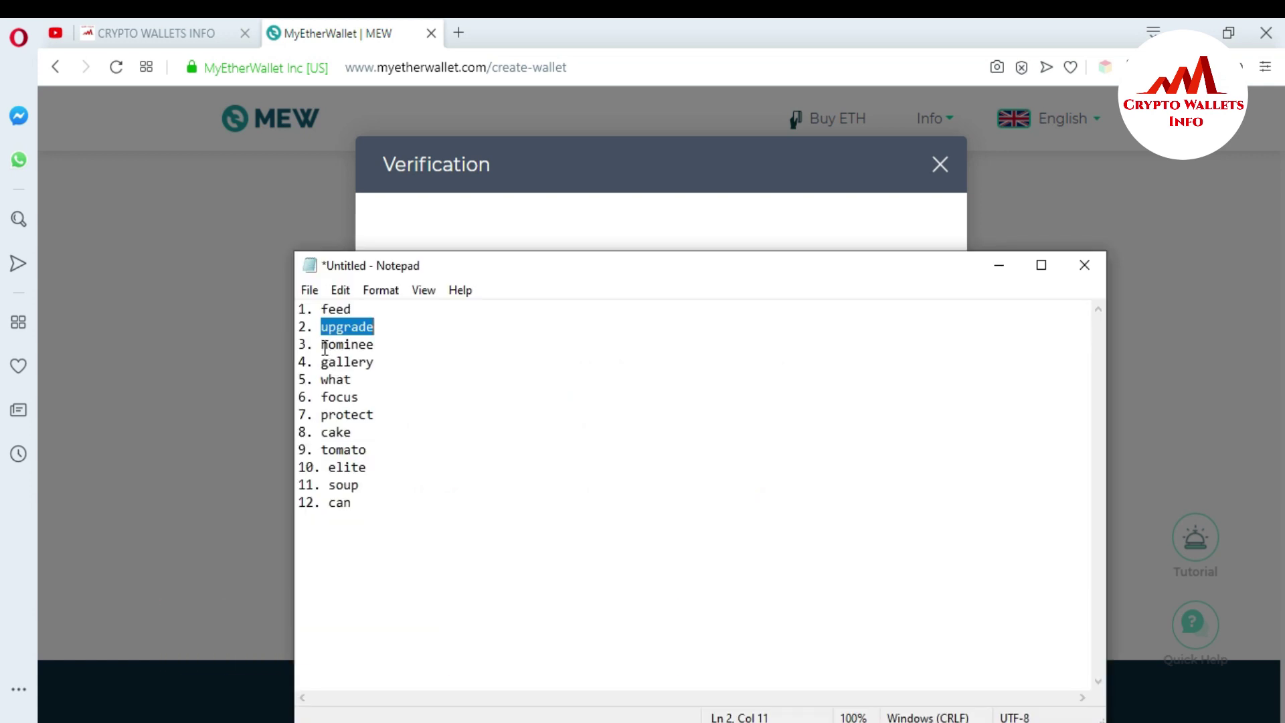
{"action": "left_click_drag", "start_coordinate": [322, 344], "coordinate": [377, 346]}
{"action": "key", "text": "ctrl+c"}
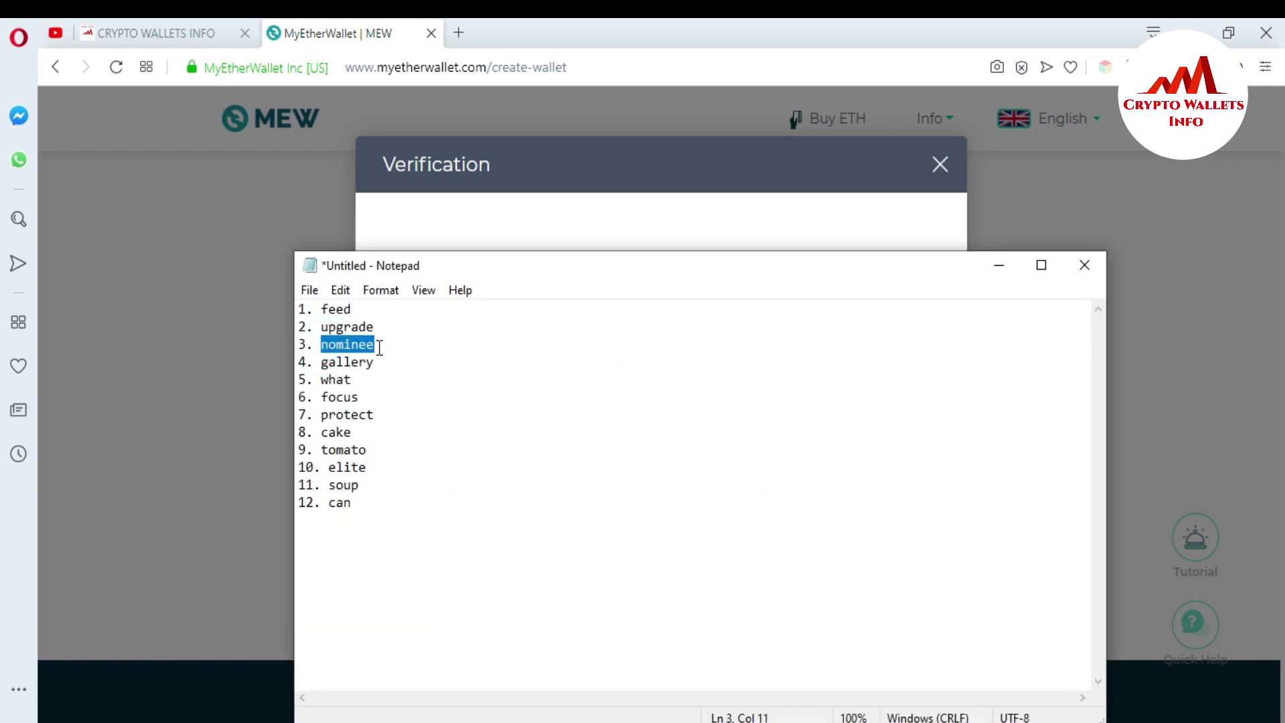
{"action": "left_click", "coordinate": [563, 232]}
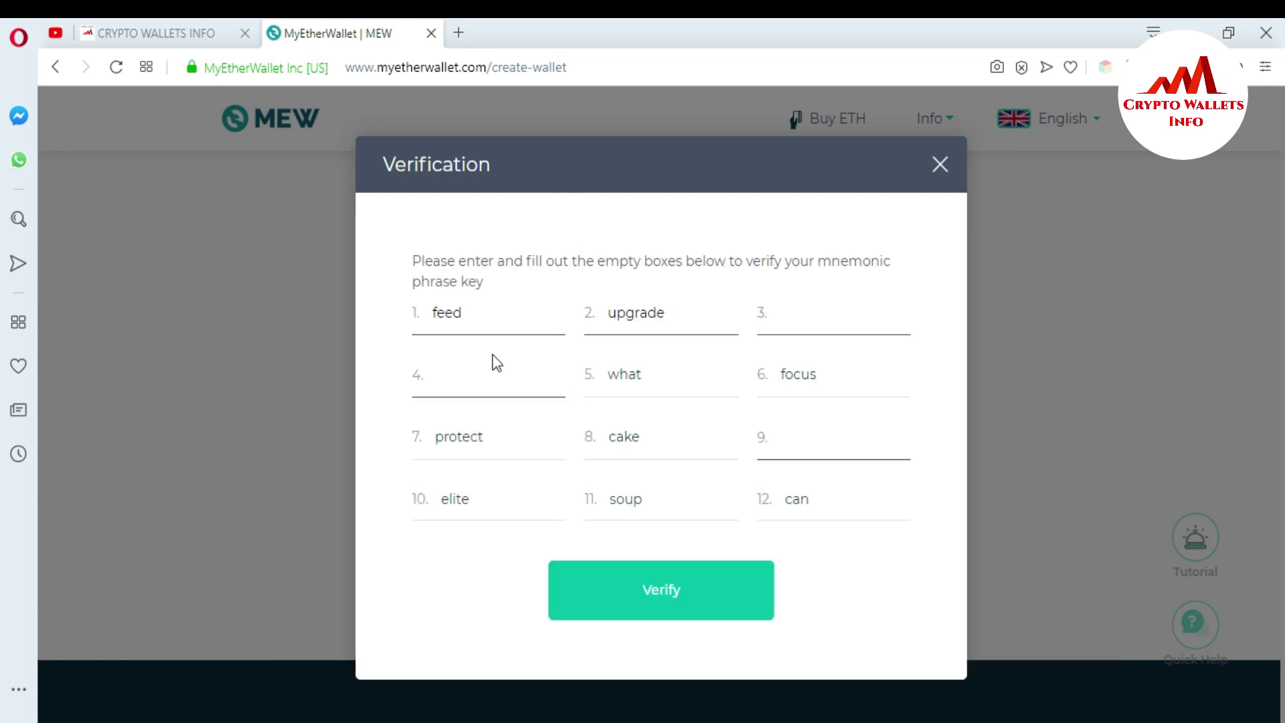
{"action": "left_click", "coordinate": [790, 314]}
{"action": "key", "text": "ctrl+v"}
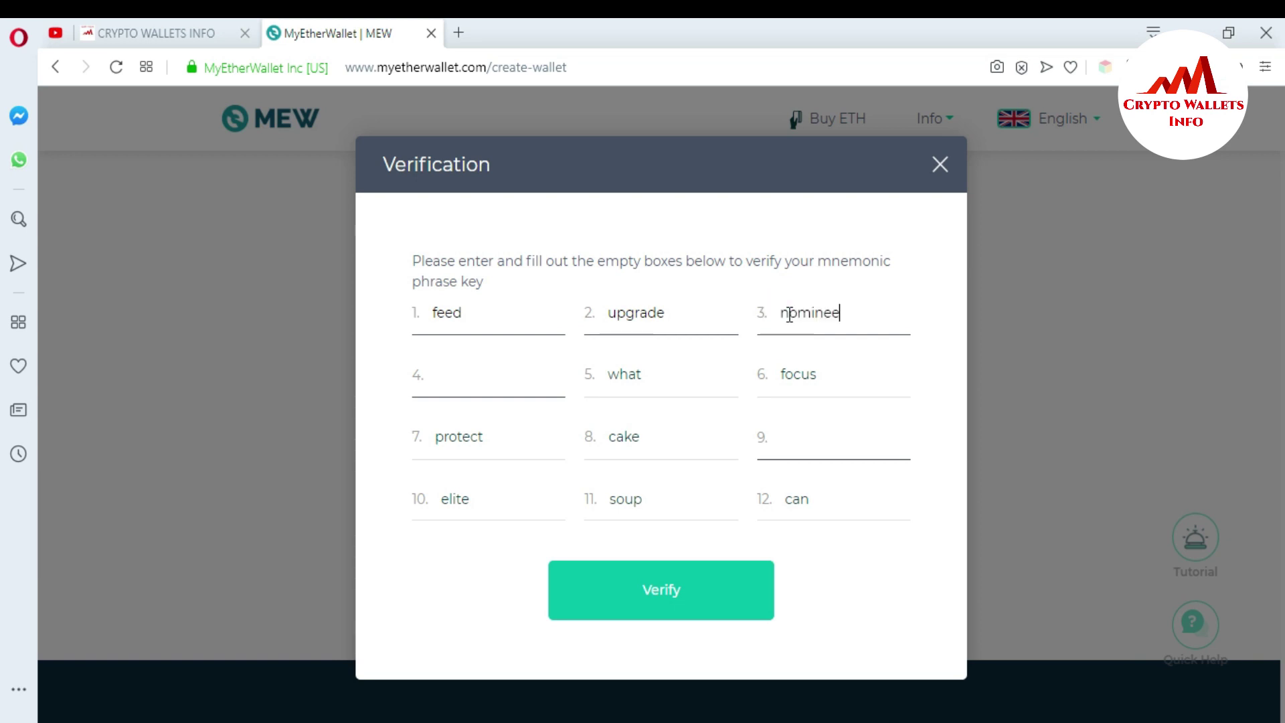
{"action": "left_click", "coordinate": [482, 379]}
{"action": "key", "text": "alt+Tab"}
{"action": "left_click_drag", "start_coordinate": [320, 363], "coordinate": [381, 366]}
{"action": "key", "text": "ctrl+c"}
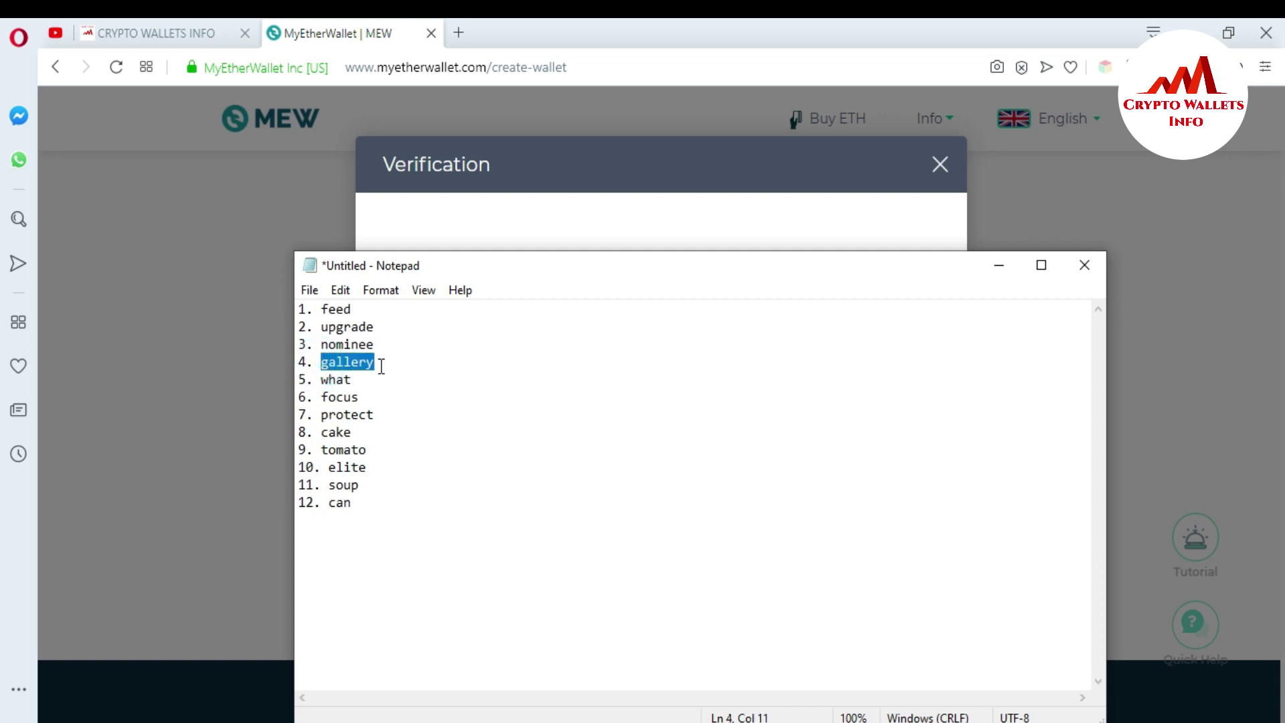
{"action": "left_click", "coordinate": [440, 228]}
{"action": "left_click", "coordinate": [445, 377]}
{"action": "key", "text": "ctrl+v"}
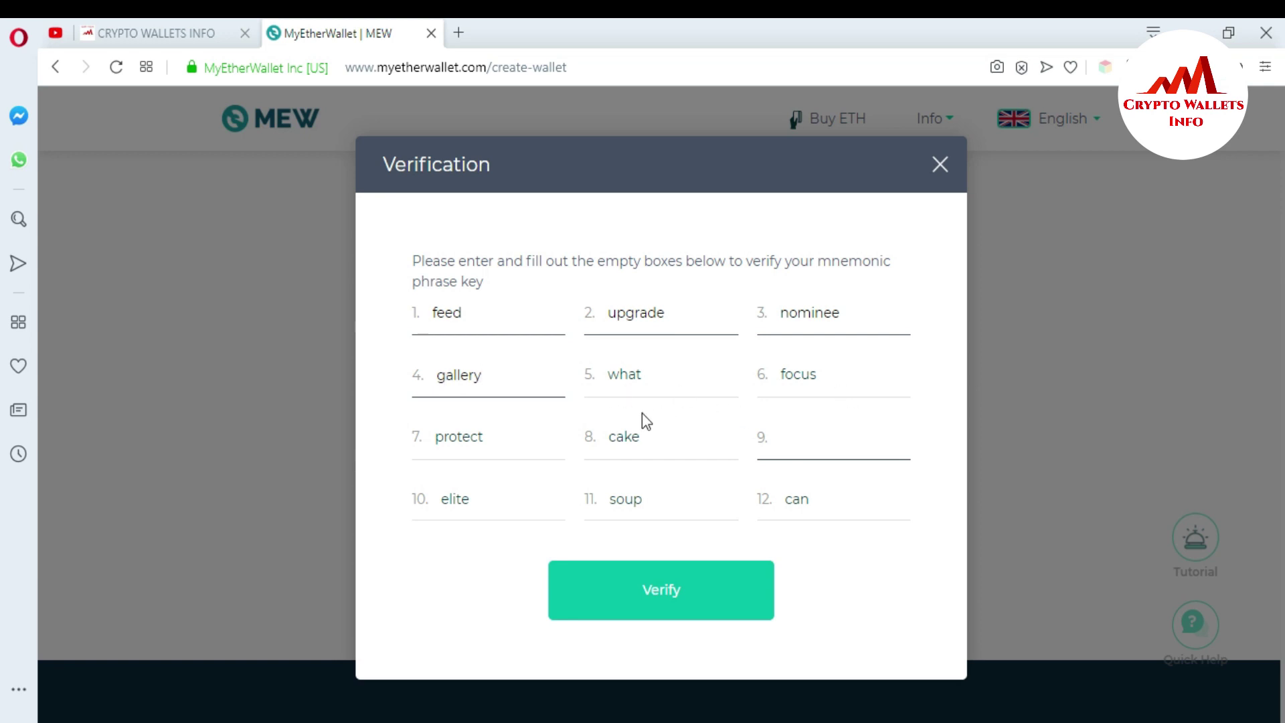
- Paste the ninth word from the Notepad list into its verification box
{"action": "left_click", "coordinate": [815, 449]}
{"action": "key", "text": "alt+Tab"}
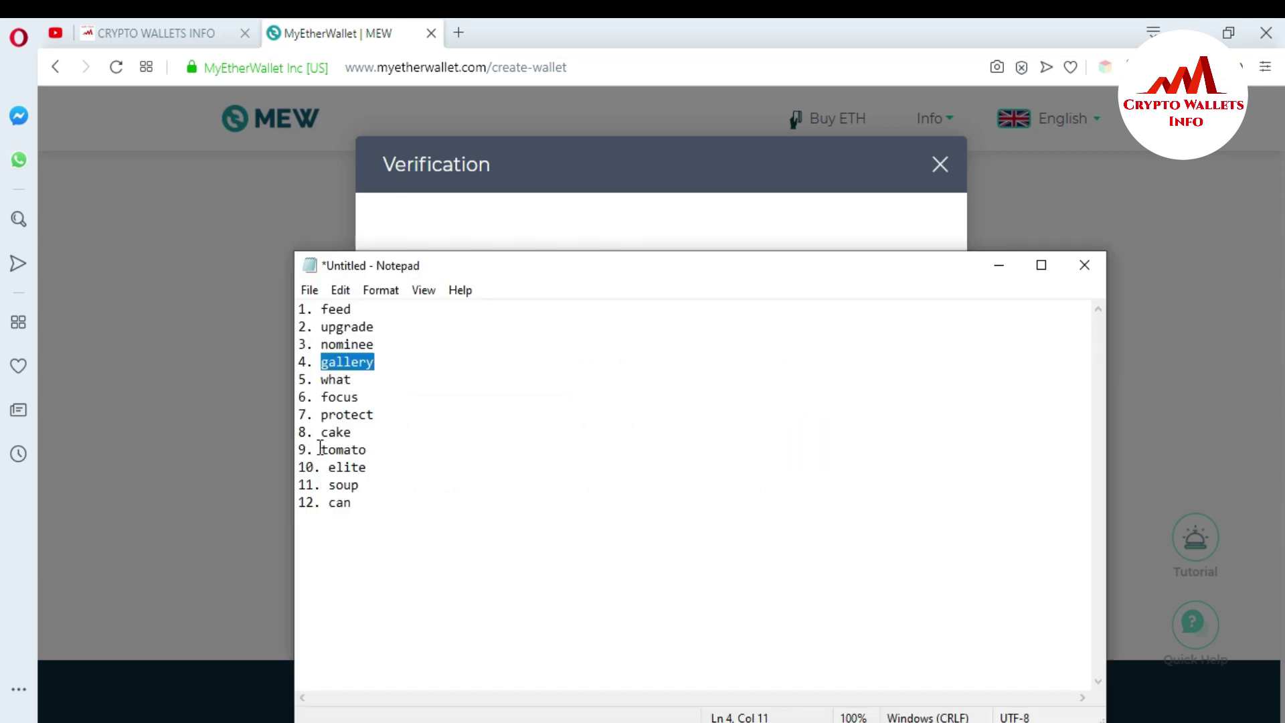
{"action": "left_click_drag", "start_coordinate": [321, 449], "coordinate": [369, 453]}
{"action": "key", "text": "ctrl+c"}
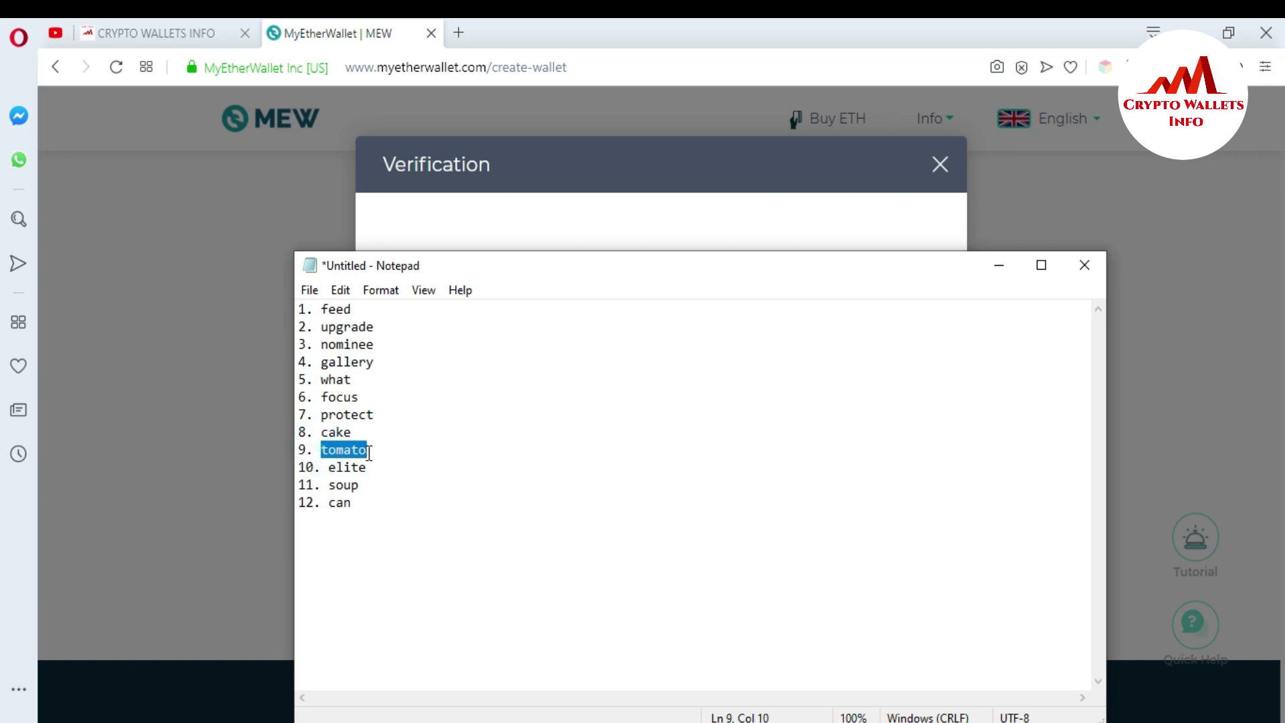
{"action": "left_click", "coordinate": [996, 271]}
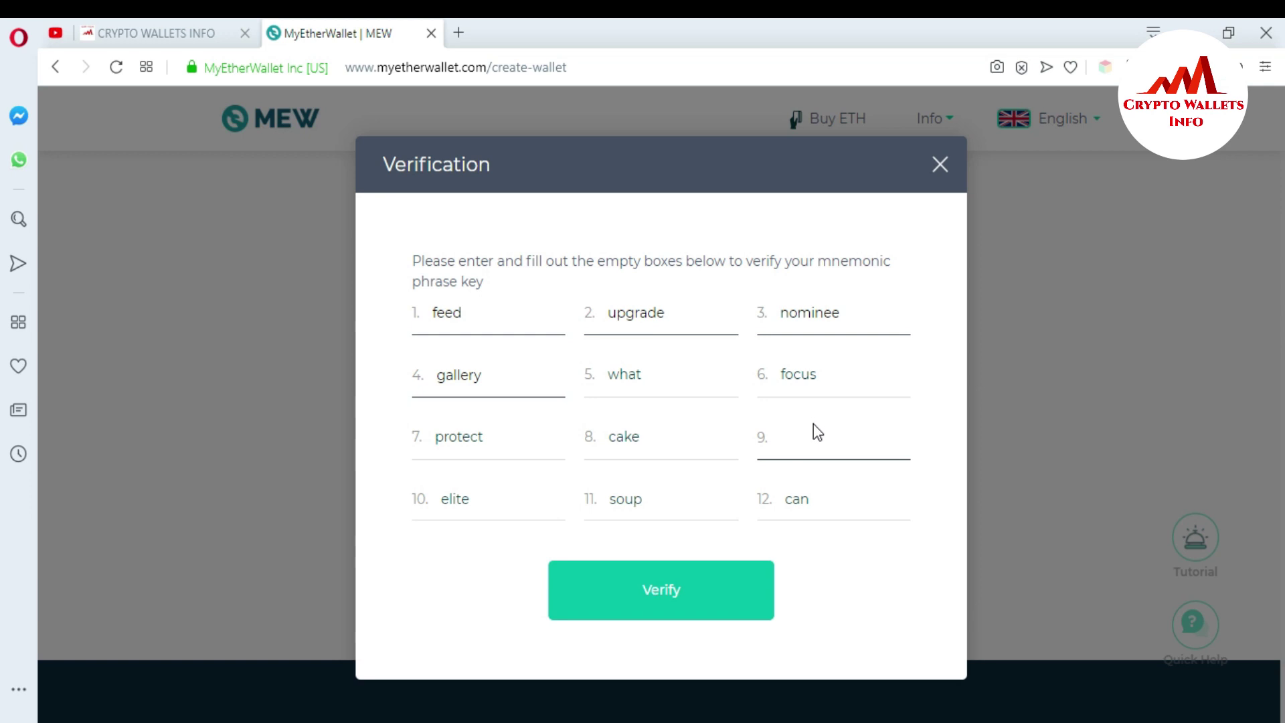
{"action": "key", "text": "ctrl+v"}
- Verify the phrase and unlock the new wallet to reach the Access My Wallet page
{"action": "left_click", "coordinate": [656, 598]}
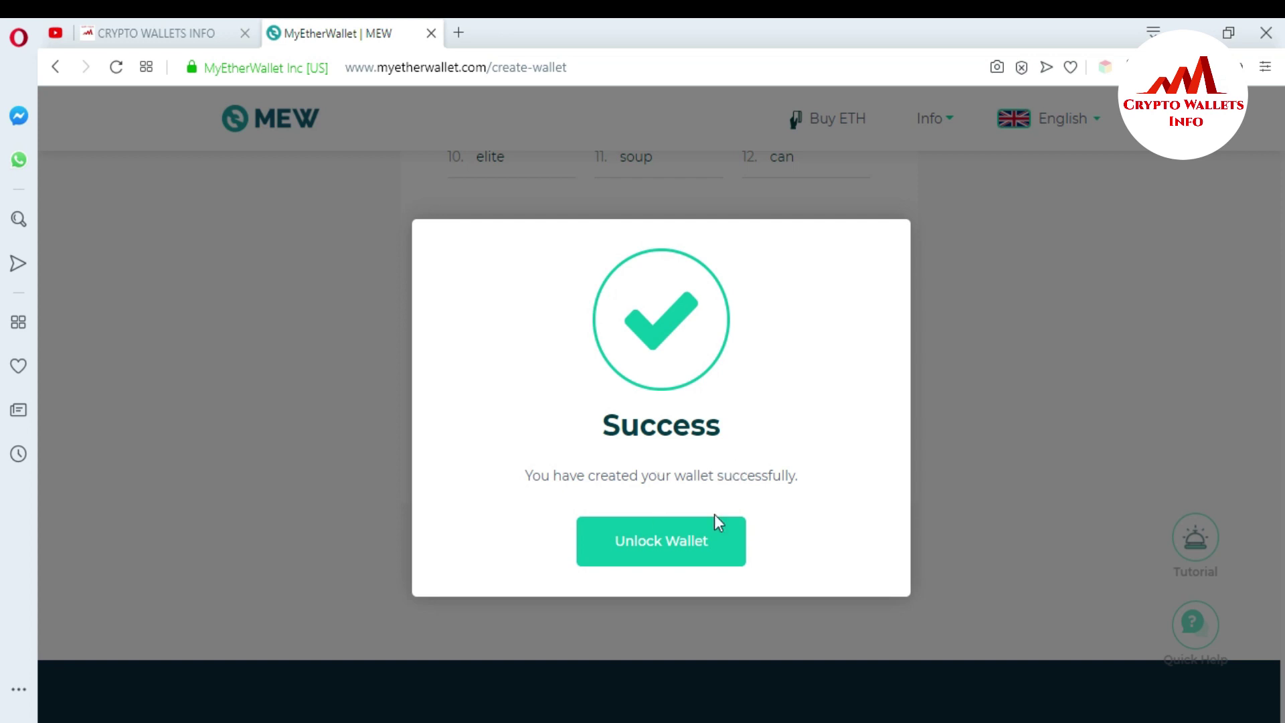
{"action": "left_click", "coordinate": [654, 550]}
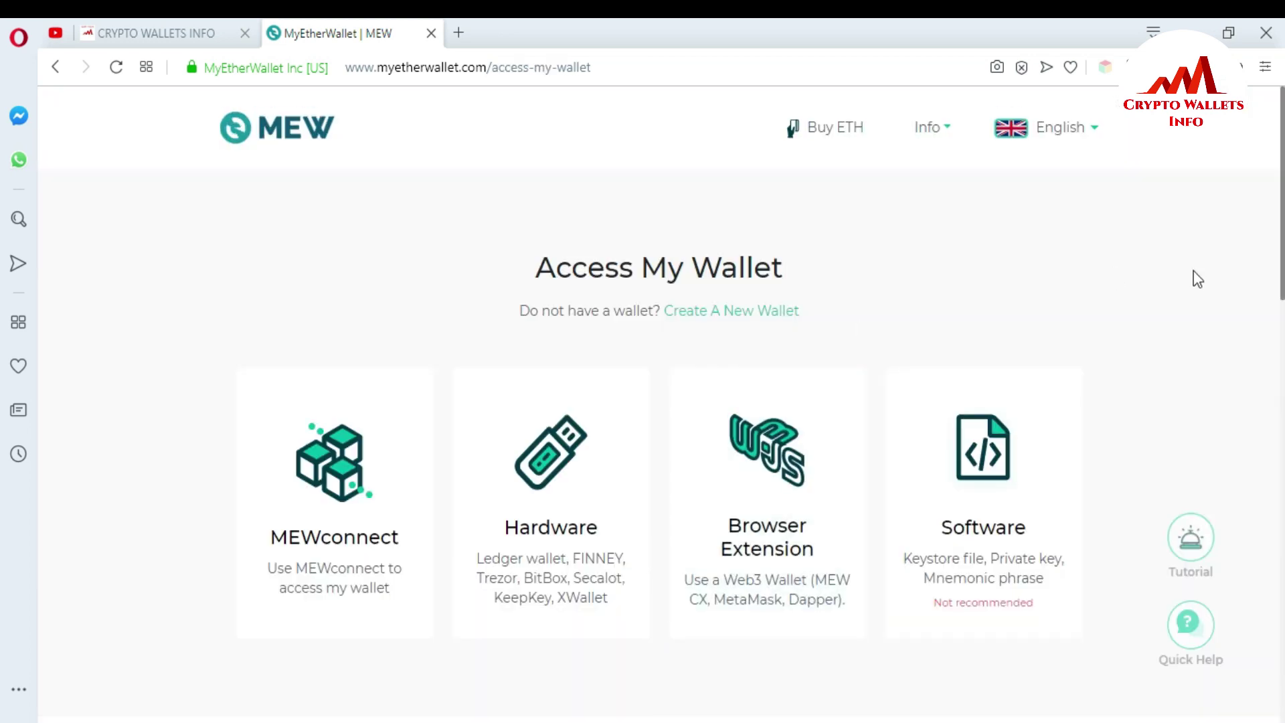
{"action": "scroll", "coordinate": [4, 295], "scroll_direction": "down", "scroll_amount": 3}
{"action": "scroll", "coordinate": [1270, 149], "scroll_direction": "up", "scroll_amount": 5}
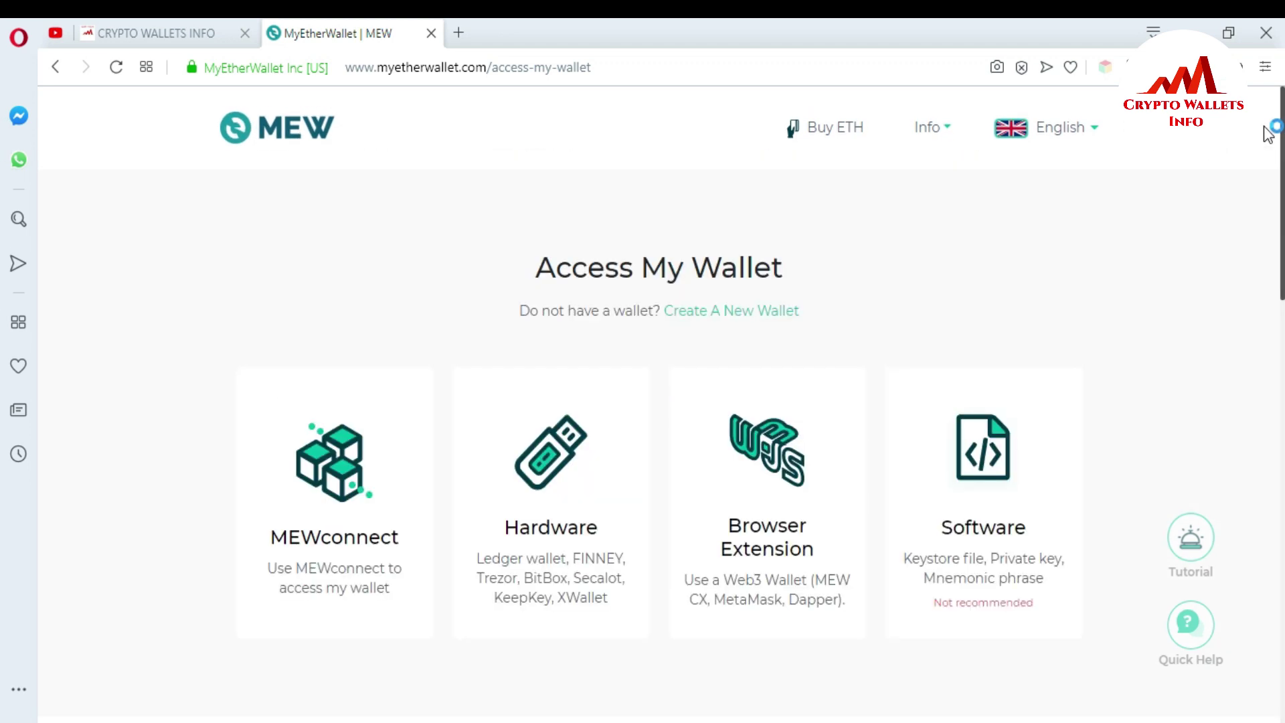
- Choose Software access and select Mnemonic Phrase as the unlock method
{"action": "left_click", "coordinate": [984, 479]}
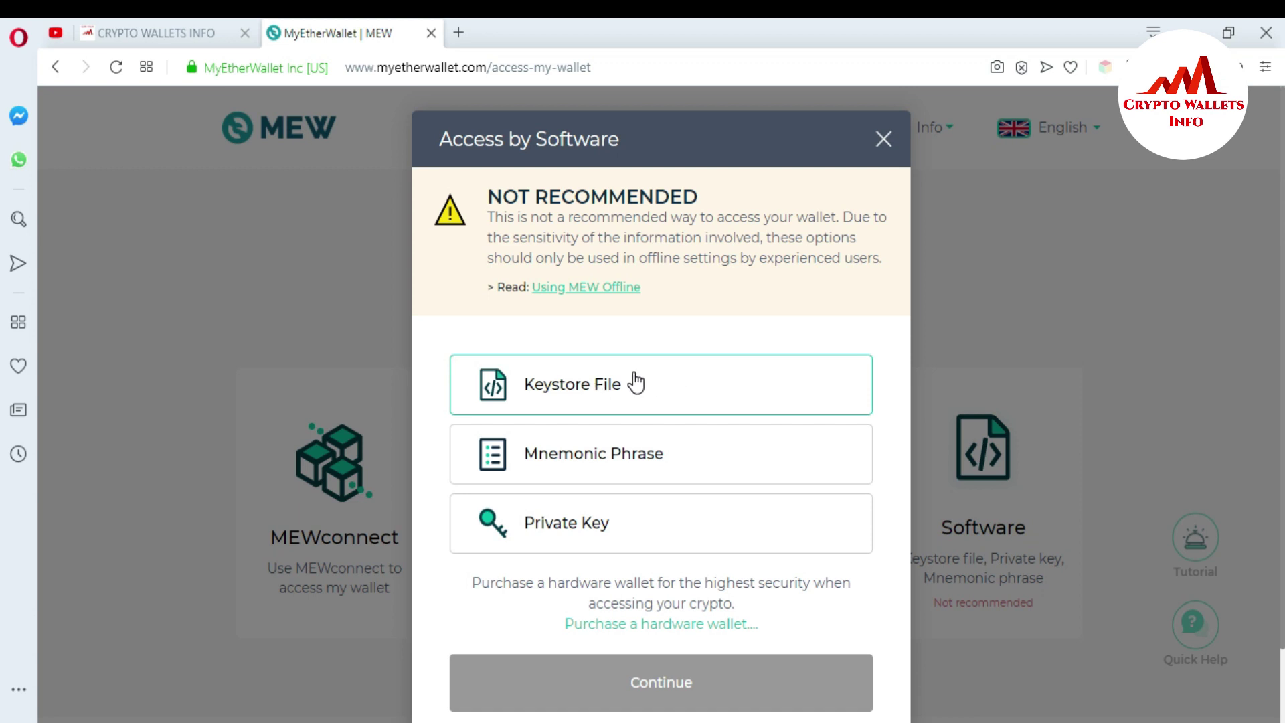
{"action": "left_click", "coordinate": [624, 461]}
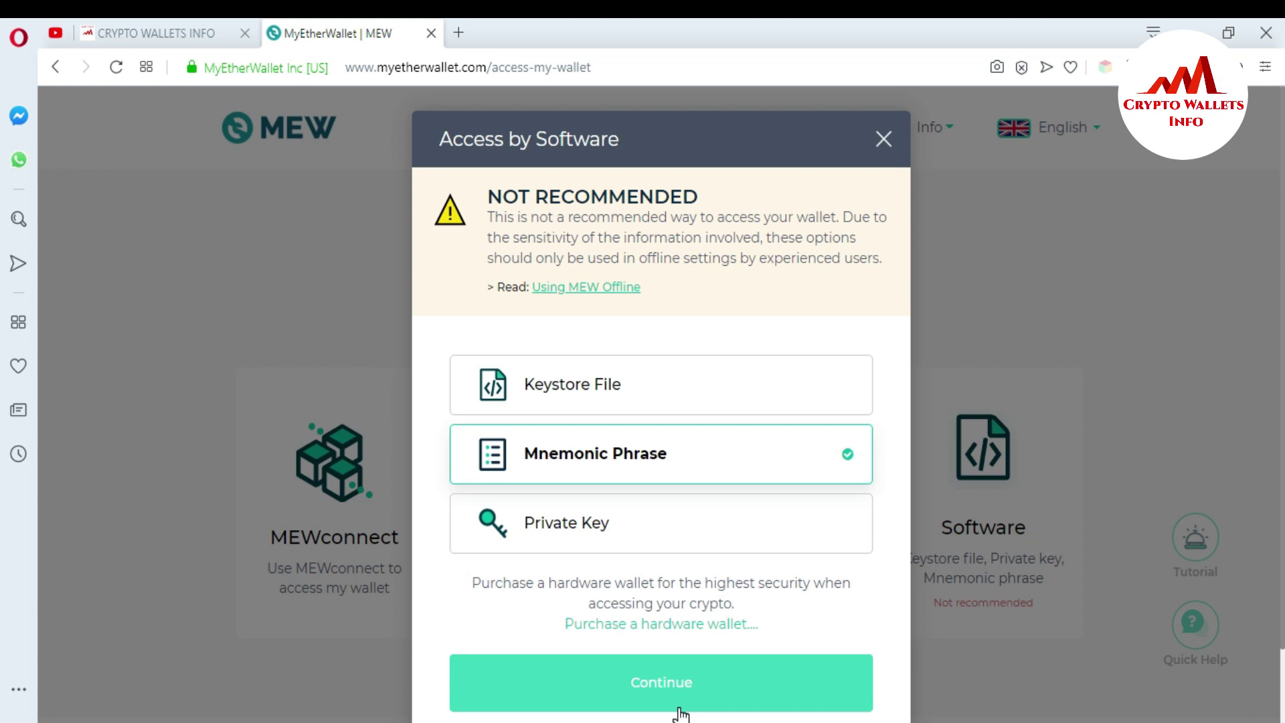
- Continue to the mnemonic entry form and paste the first word from Notepad
{"action": "left_click", "coordinate": [666, 684]}
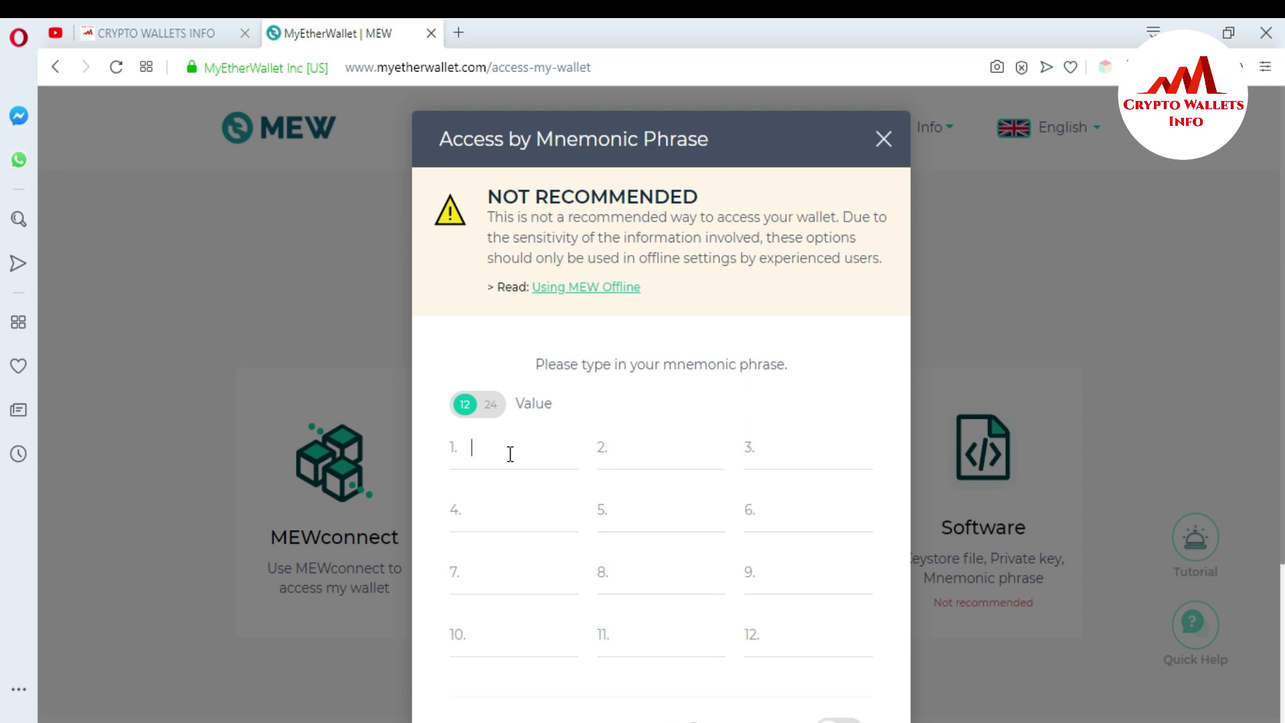
{"action": "key", "text": "alt+Tab"}
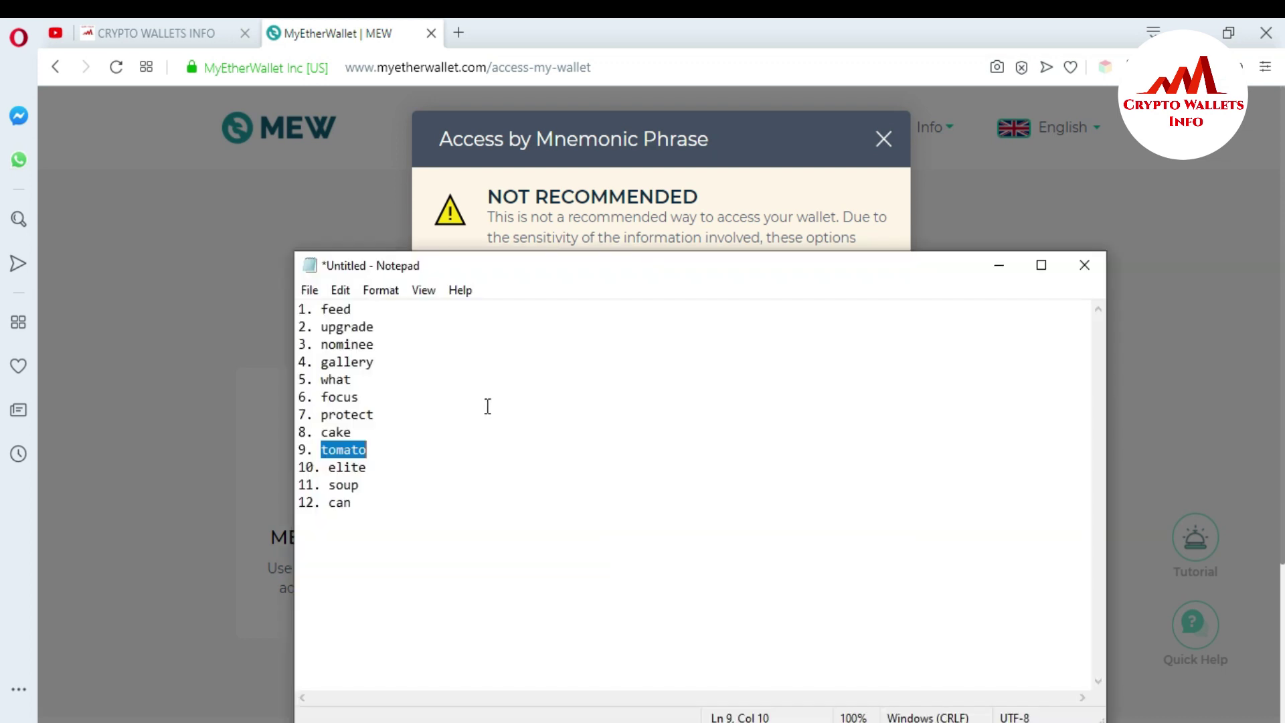
{"action": "left_click", "coordinate": [322, 310]}
{"action": "left_click_drag", "start_coordinate": [334, 312], "coordinate": [352, 309]}
{"action": "key", "text": "ctrl+c"}
{"action": "left_click", "coordinate": [465, 172]}
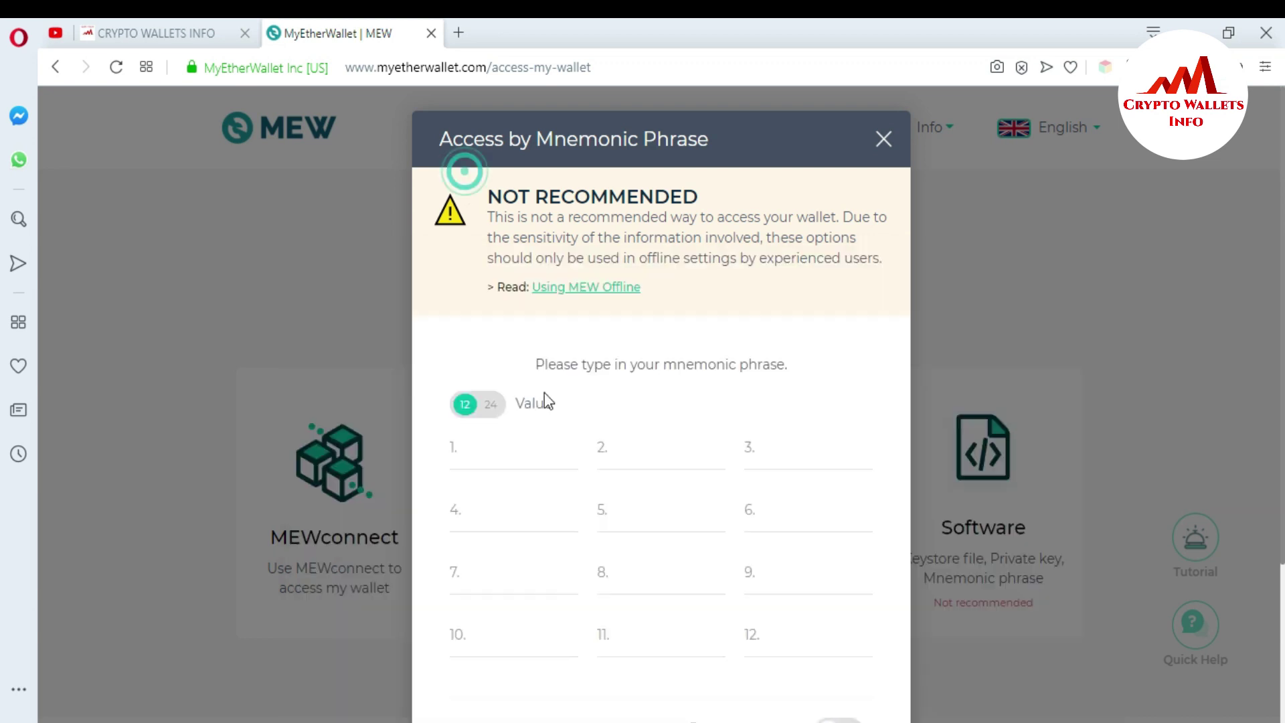
{"action": "left_click", "coordinate": [563, 453]}
{"action": "key", "text": "ctrl+v"}
- Copy words two and three from Notepad into word fields 2 and 3
{"action": "left_click", "coordinate": [680, 447]}
{"action": "key", "text": "alt+Tab"}
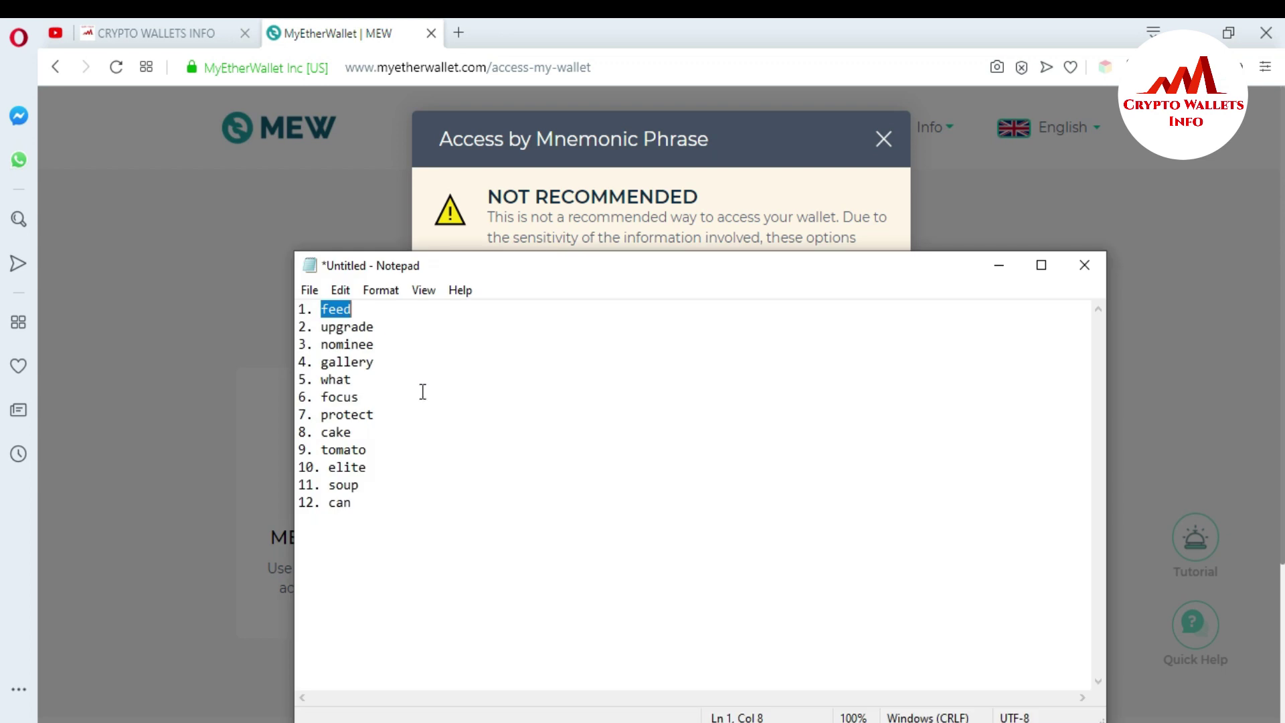
{"action": "left_click_drag", "start_coordinate": [321, 326], "coordinate": [377, 327]}
{"action": "key", "text": "ctrl+c"}
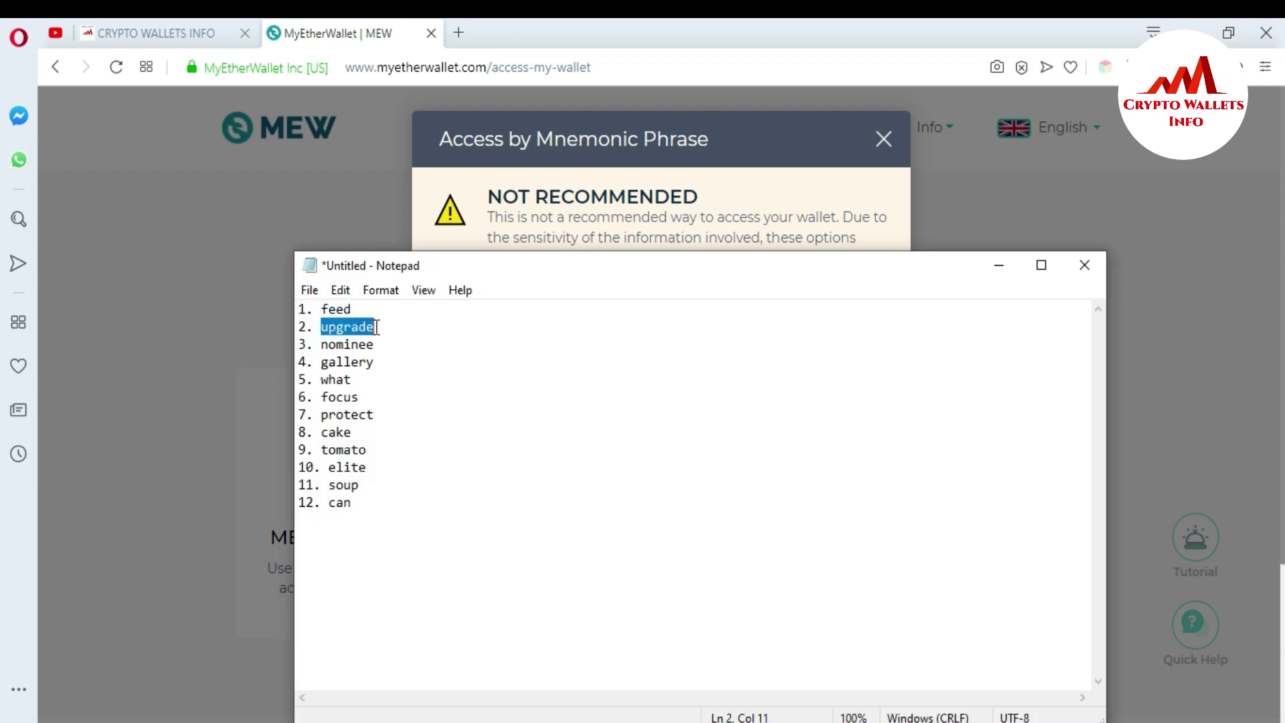
{"action": "left_click", "coordinate": [466, 187]}
{"action": "left_click", "coordinate": [646, 446]}
{"action": "key", "text": "ctrl+v"}
{"action": "left_click", "coordinate": [778, 447]}
{"action": "key", "text": "alt+Tab"}
{"action": "left_click_drag", "start_coordinate": [321, 343], "coordinate": [377, 344]}
{"action": "key", "text": "ctrl+c"}
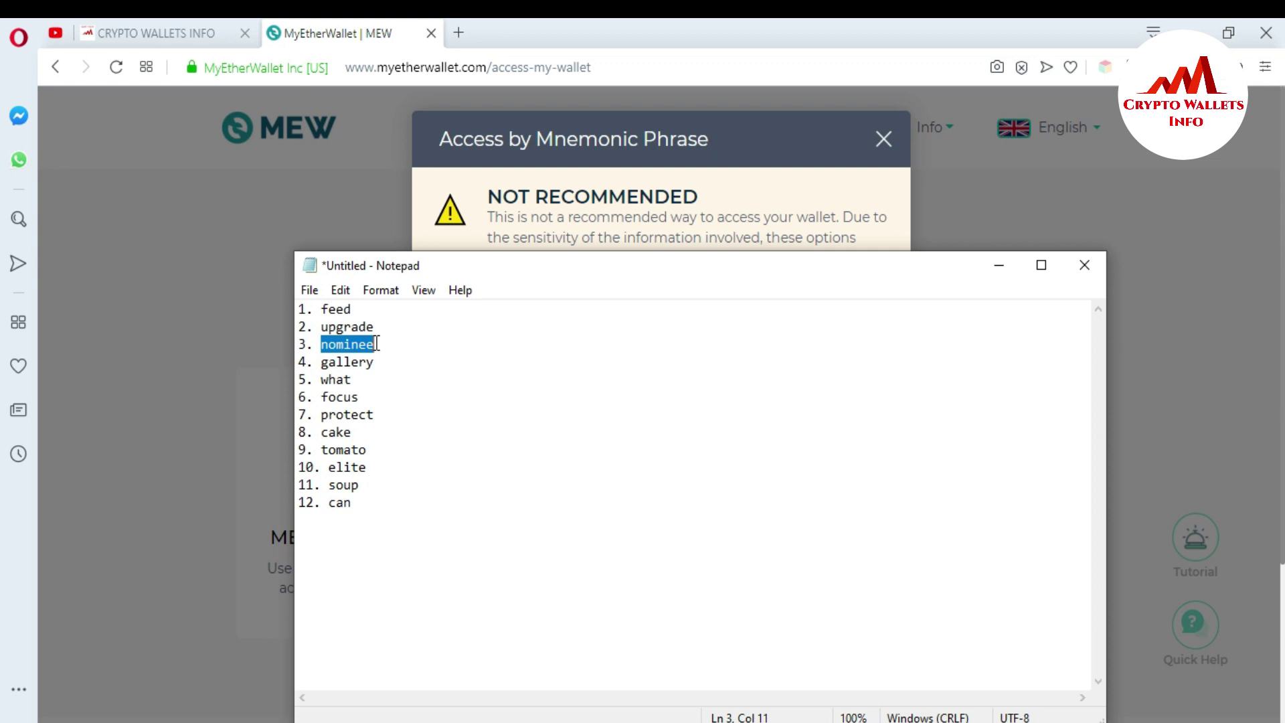
{"action": "left_click", "coordinate": [462, 192]}
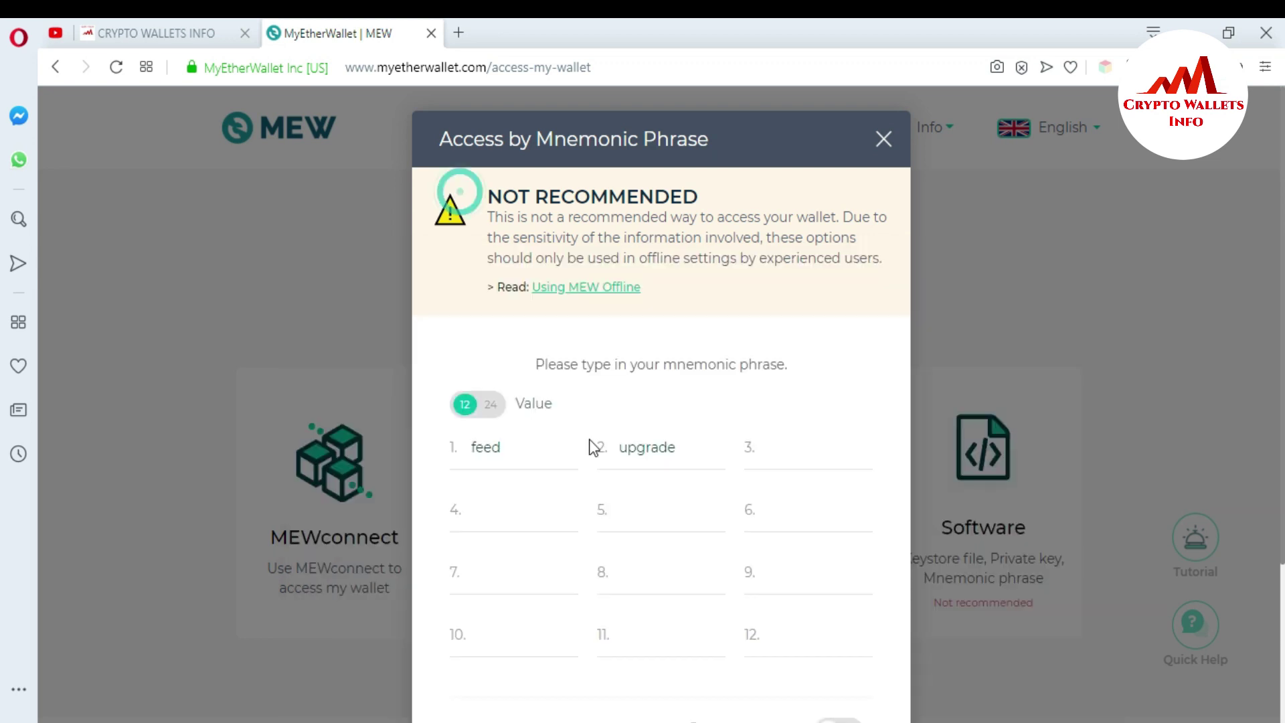
{"action": "left_click", "coordinate": [774, 445]}
{"action": "key", "text": "ctrl+v"}
- Copy words four and five from Notepad into word fields 4 and 5
{"action": "left_click", "coordinate": [539, 505]}
{"action": "key", "text": "alt+Tab"}
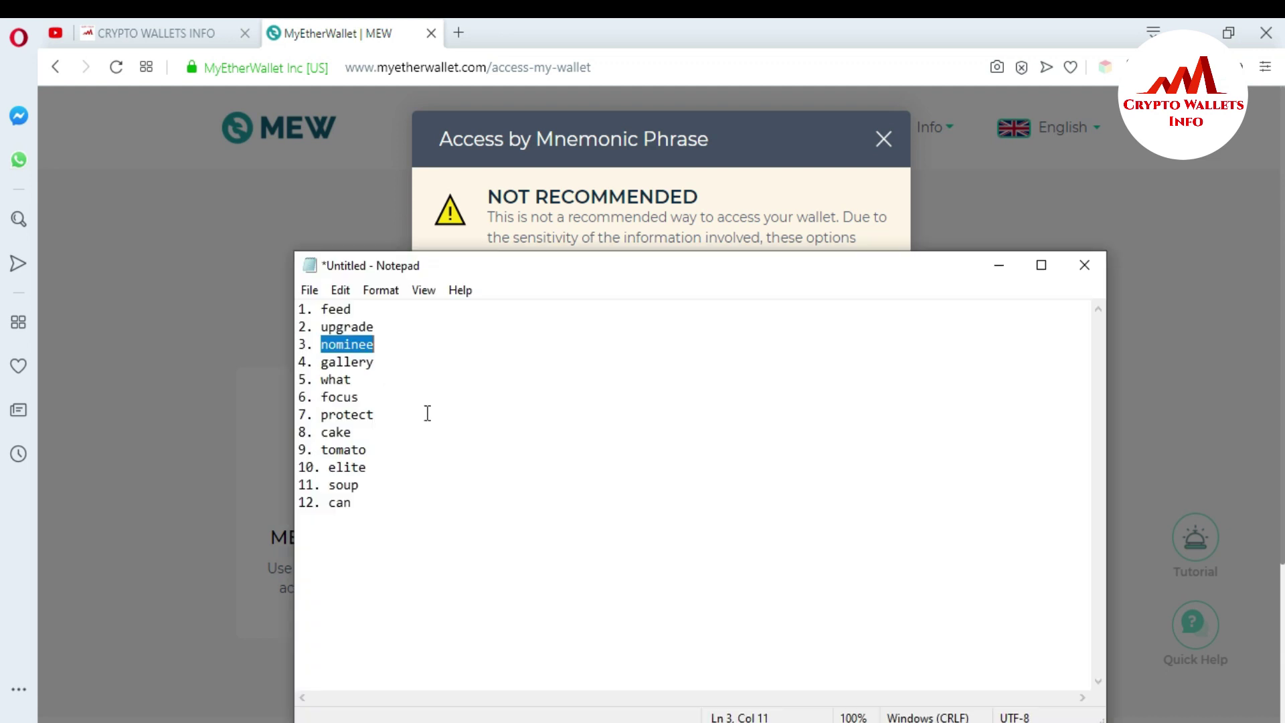
{"action": "left_click_drag", "start_coordinate": [321, 362], "coordinate": [377, 368]}
{"action": "key", "text": "ctrl+c"}
{"action": "key", "text": "alt+Tab"}
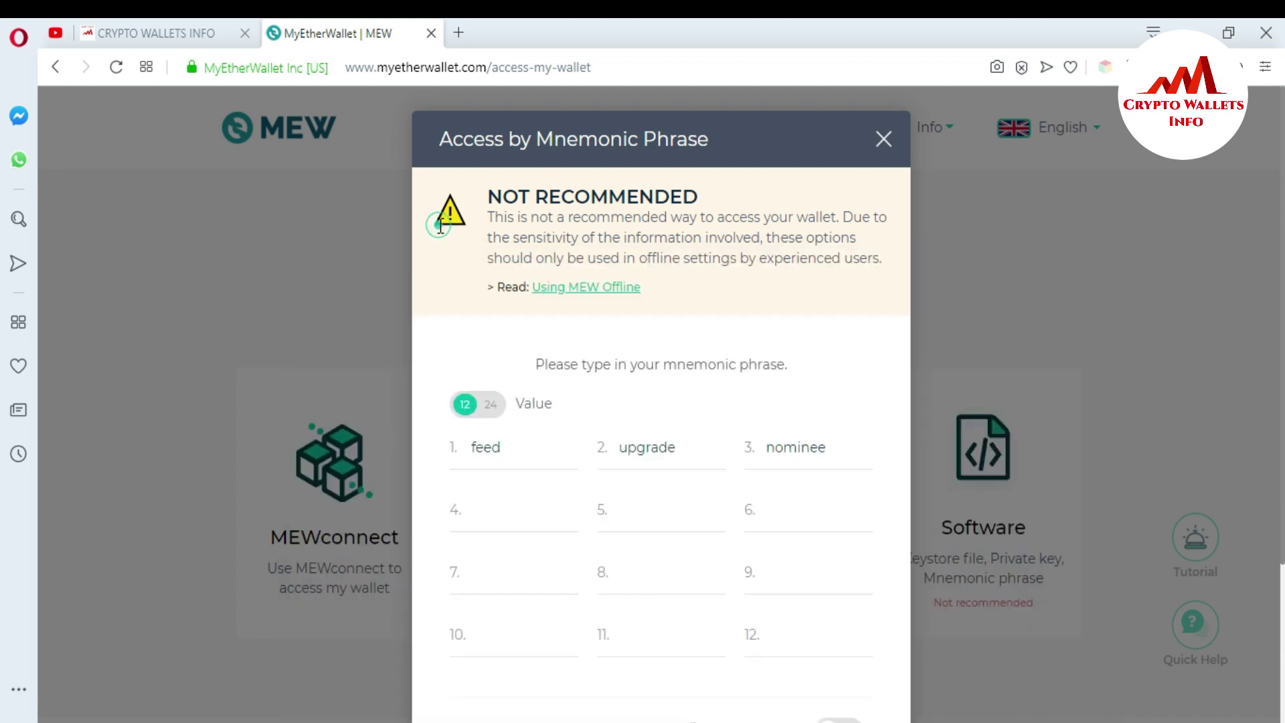
{"action": "left_click", "coordinate": [530, 498]}
{"action": "left_click", "coordinate": [516, 508]}
{"action": "key", "text": "ctrl+v"}
{"action": "left_click", "coordinate": [641, 517]}
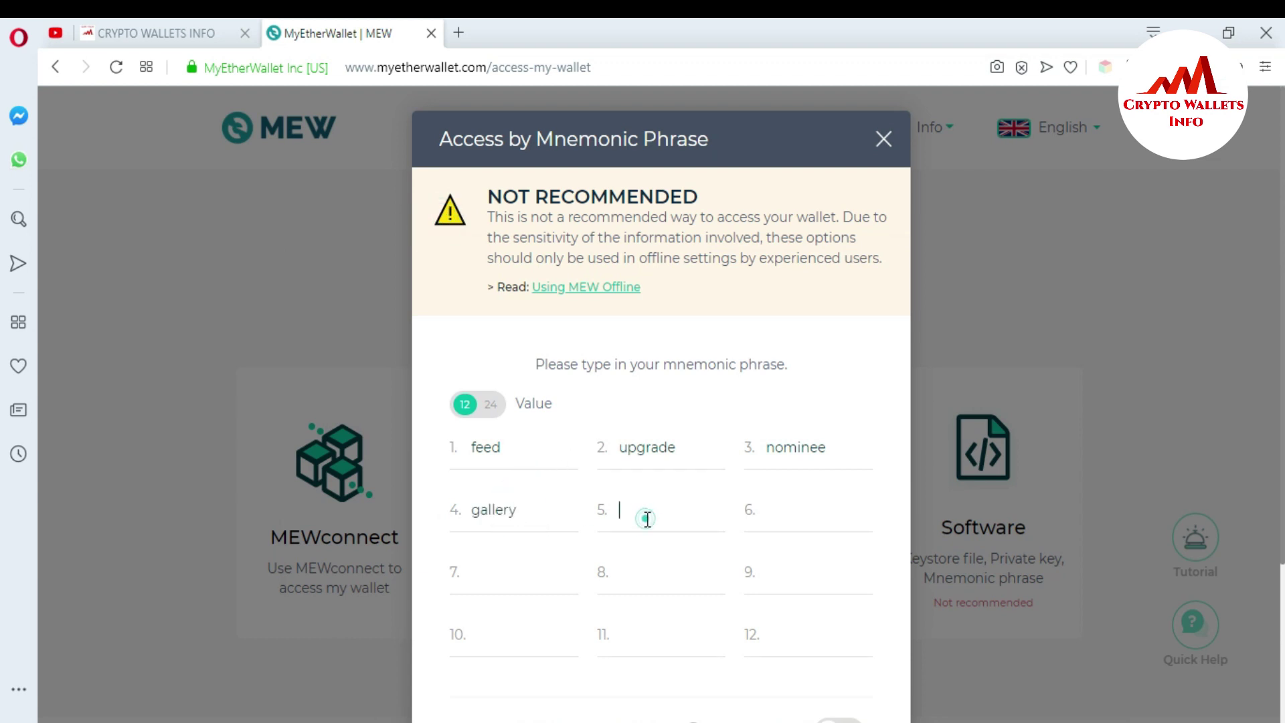
{"action": "key", "text": "alt+Tab"}
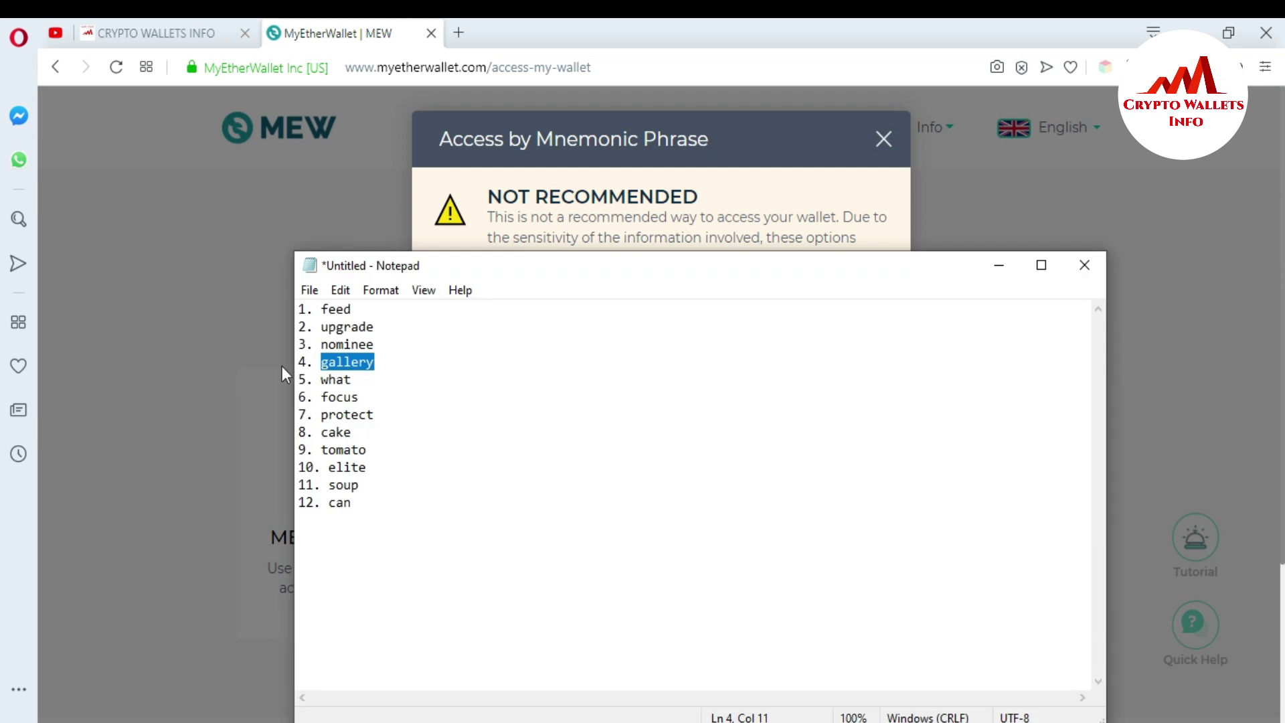
{"action": "left_click_drag", "start_coordinate": [321, 379], "coordinate": [353, 383]}
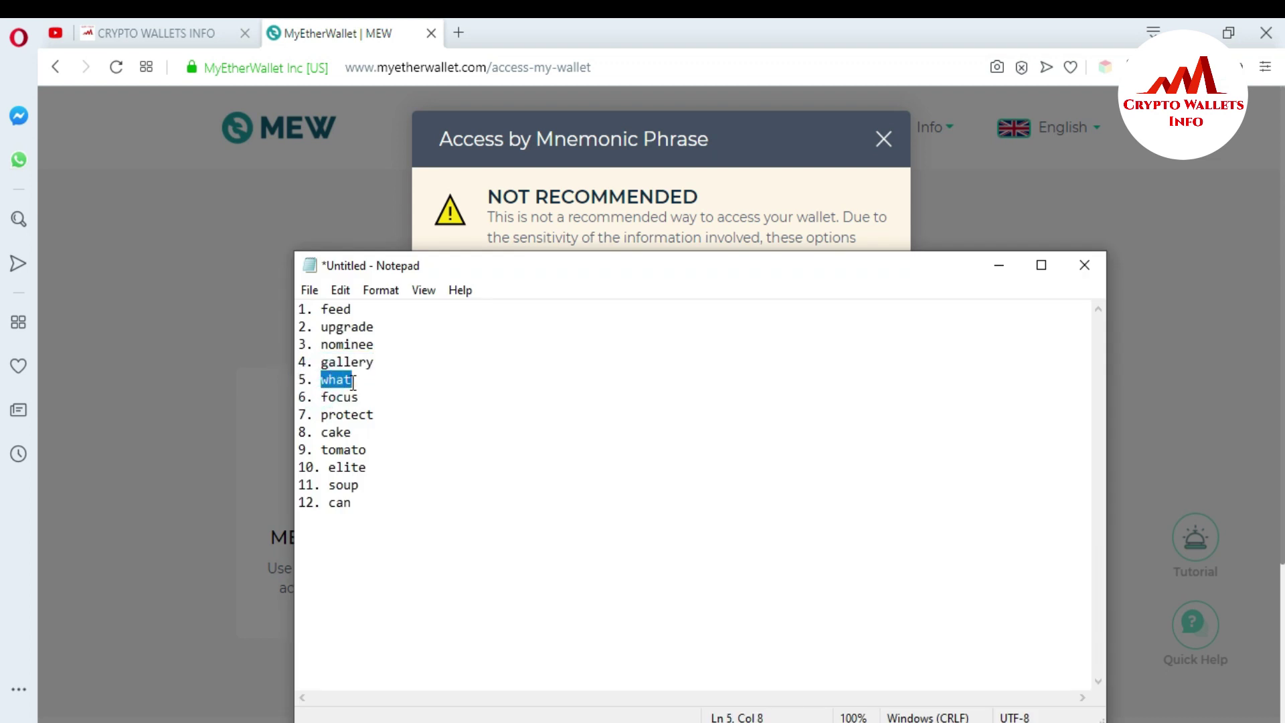
{"action": "left_click", "coordinate": [450, 249]}
{"action": "left_click", "coordinate": [640, 501]}
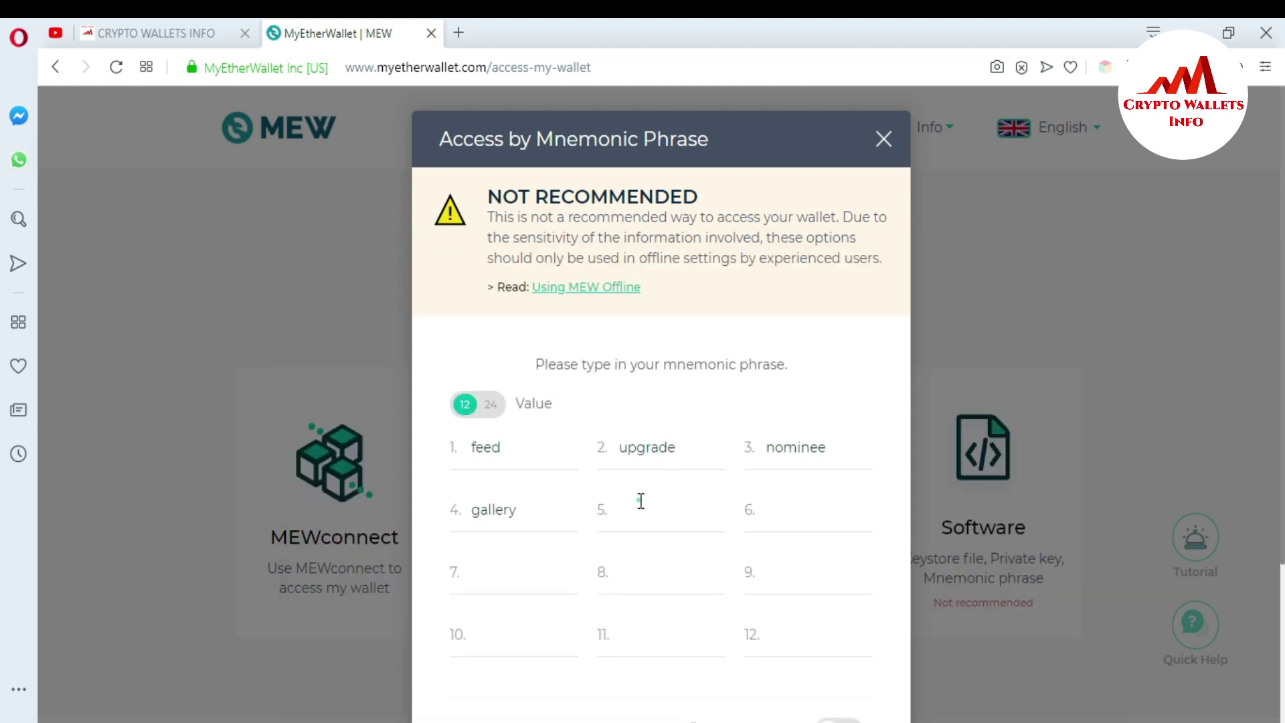
{"action": "key", "text": "ctrl+v"}
- Paste the sixth Notepad word into field 6 and start on the seventh
{"action": "left_click", "coordinate": [820, 512]}
{"action": "key", "text": "alt+Tab"}
{"action": "left_click_drag", "start_coordinate": [323, 397], "coordinate": [360, 397]}
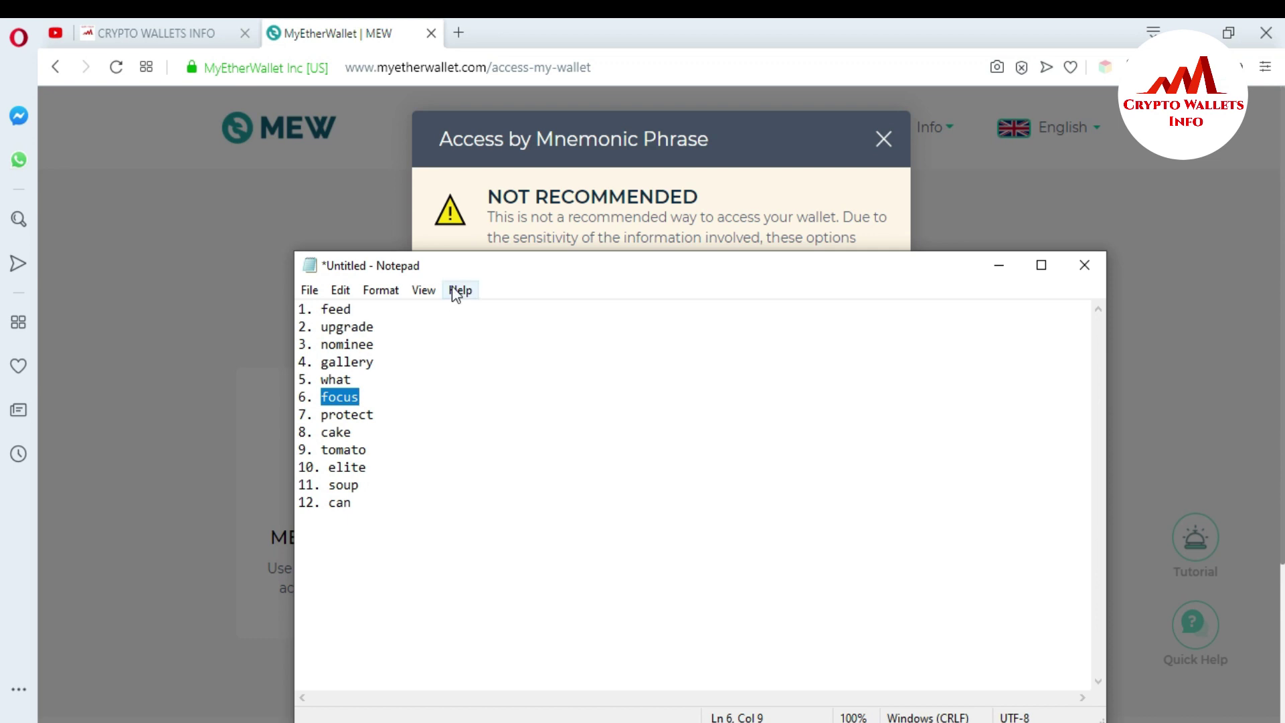
{"action": "left_click", "coordinate": [451, 230]}
{"action": "left_click", "coordinate": [787, 511]}
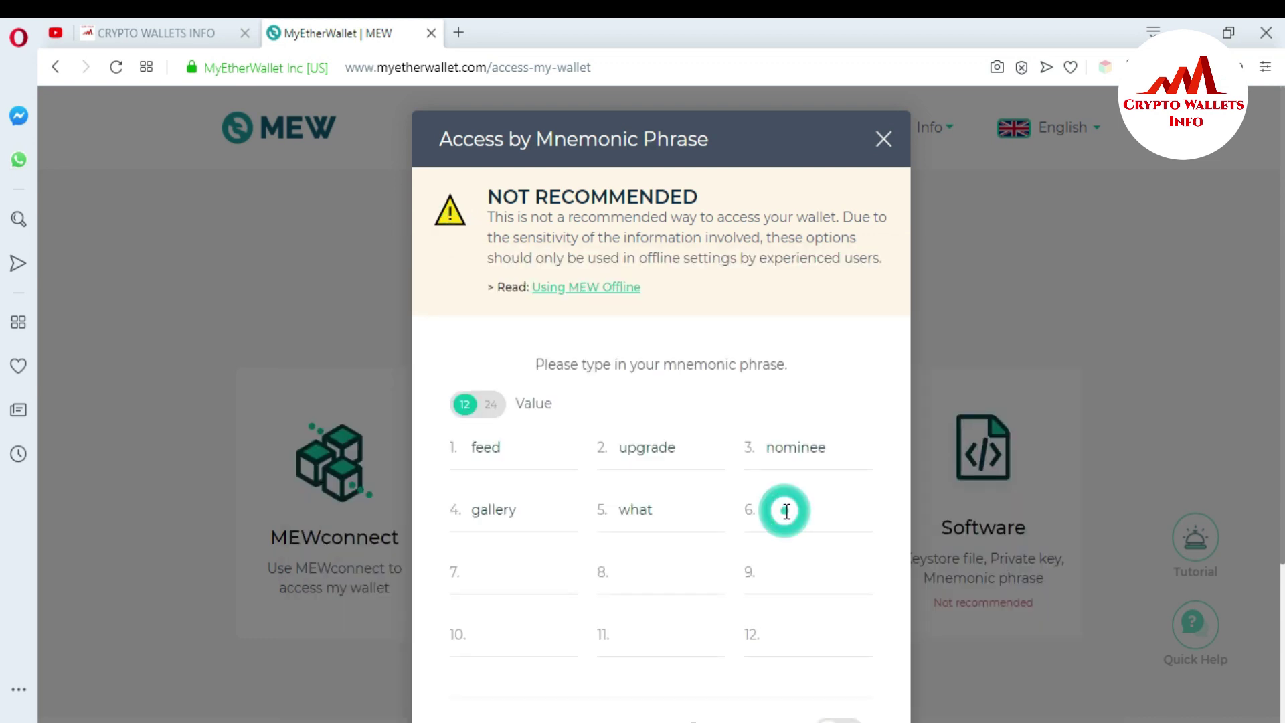
{"action": "key", "text": "ctrl+v"}
{"action": "left_click", "coordinate": [523, 563]}
{"action": "key", "text": "alt+Tab"}
{"action": "left_click", "coordinate": [320, 415]}
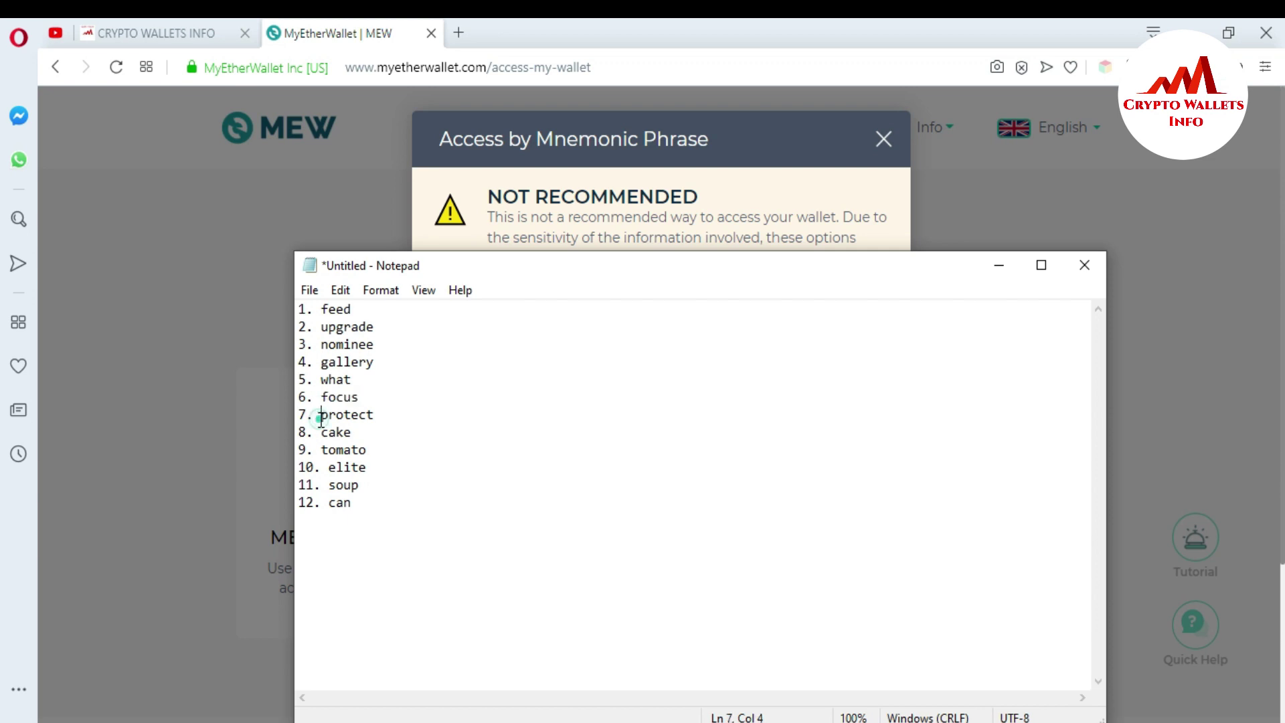
- Copy recovery words 7 and 8 from Notepad into mnemonic fields 7 and 8
{"action": "left_click_drag", "start_coordinate": [321, 415], "coordinate": [378, 417]}
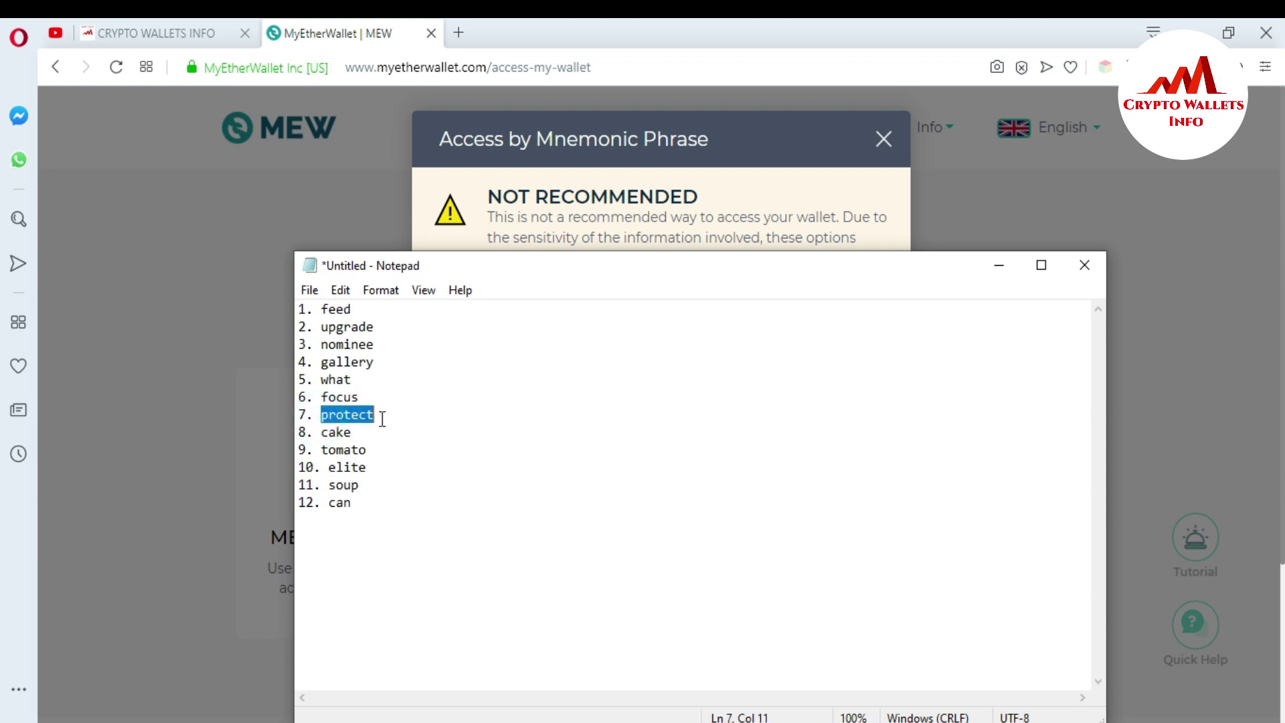
{"action": "left_click", "coordinate": [458, 151]}
{"action": "left_click", "coordinate": [547, 568]}
{"action": "key", "text": "ctrl+v"}
{"action": "left_click", "coordinate": [645, 579]}
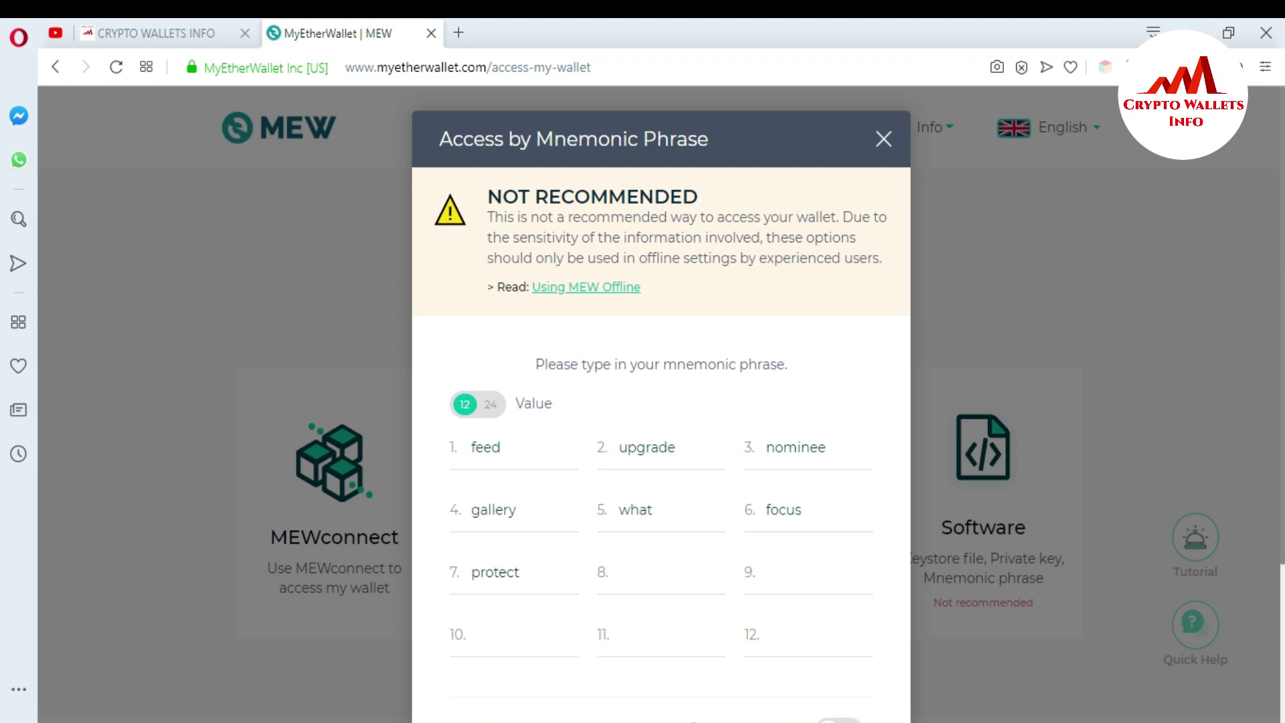
{"action": "key", "text": "alt+Tab"}
{"action": "left_click_drag", "start_coordinate": [322, 431], "coordinate": [359, 426]}
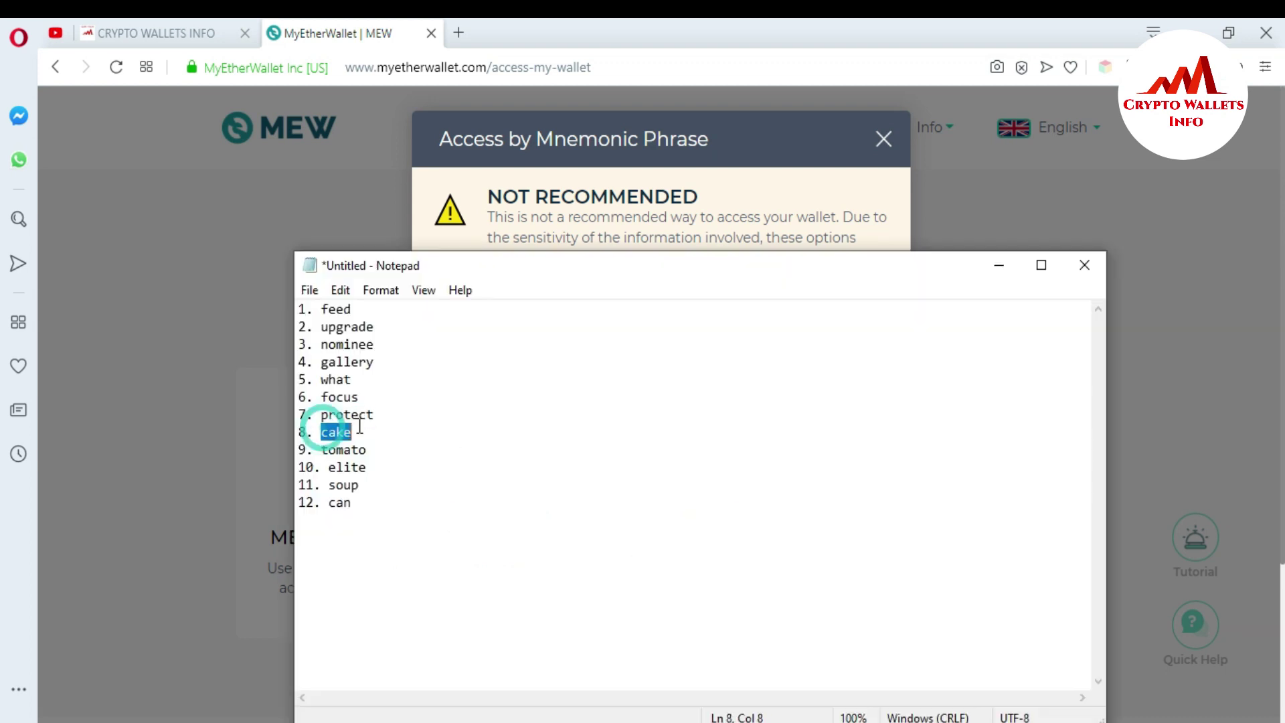
{"action": "left_click", "coordinate": [480, 222]}
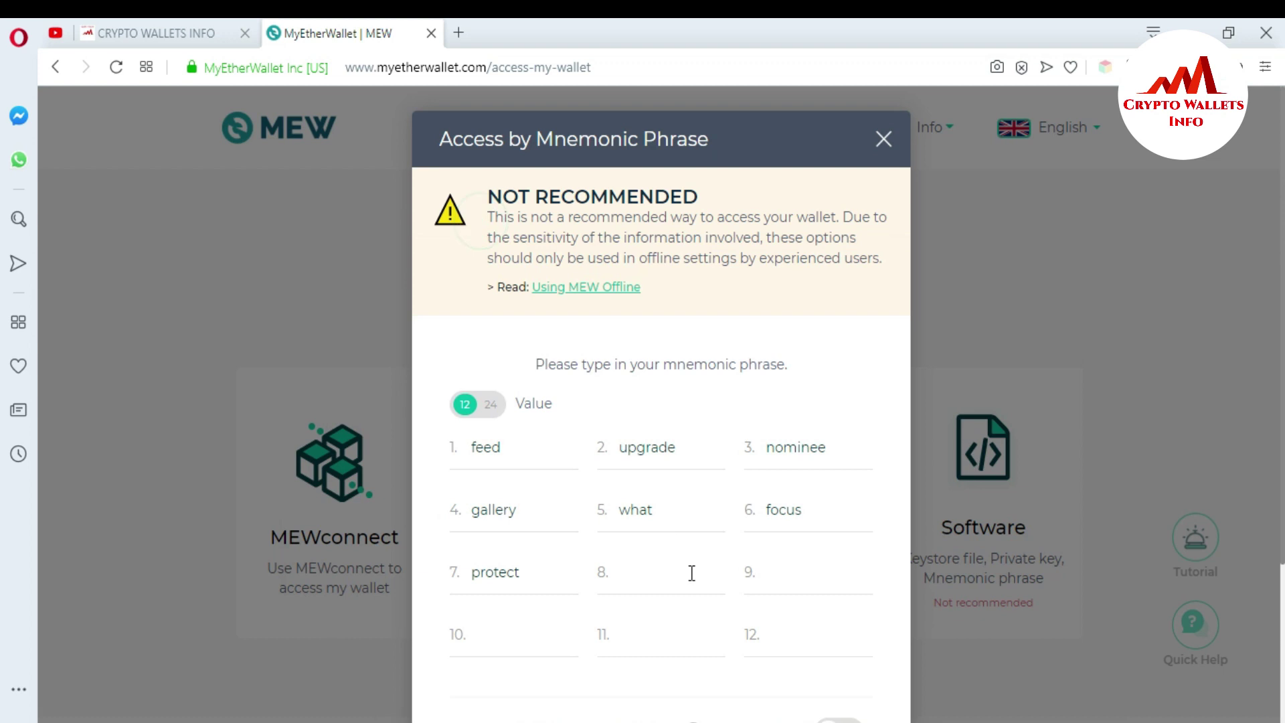
{"action": "left_click", "coordinate": [662, 566]}
{"action": "key", "text": "ctrl+v"}
{"action": "left_click", "coordinate": [796, 580]}
{"action": "key", "text": "alt+Tab"}
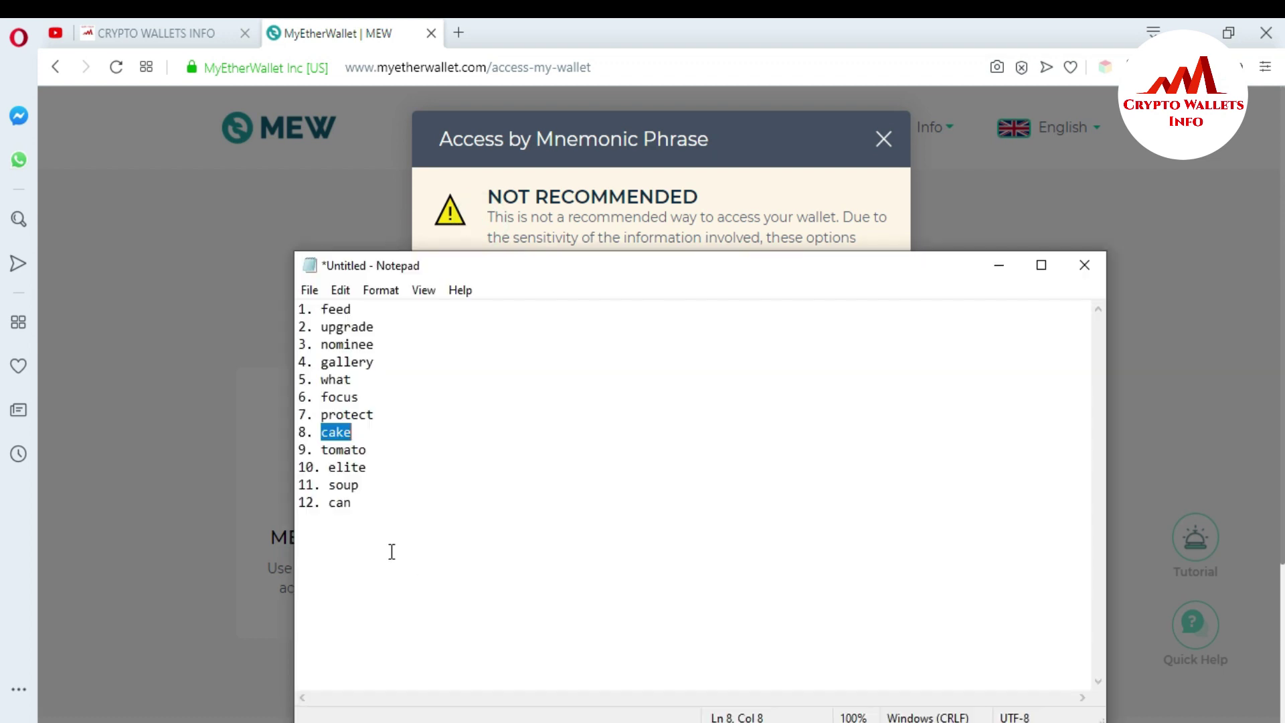
- Copy recovery words 9 and 10 from Notepad into mnemonic fields 9 and 10
{"action": "left_click_drag", "start_coordinate": [323, 449], "coordinate": [380, 450]}
{"action": "key", "text": "ctrl+c"}
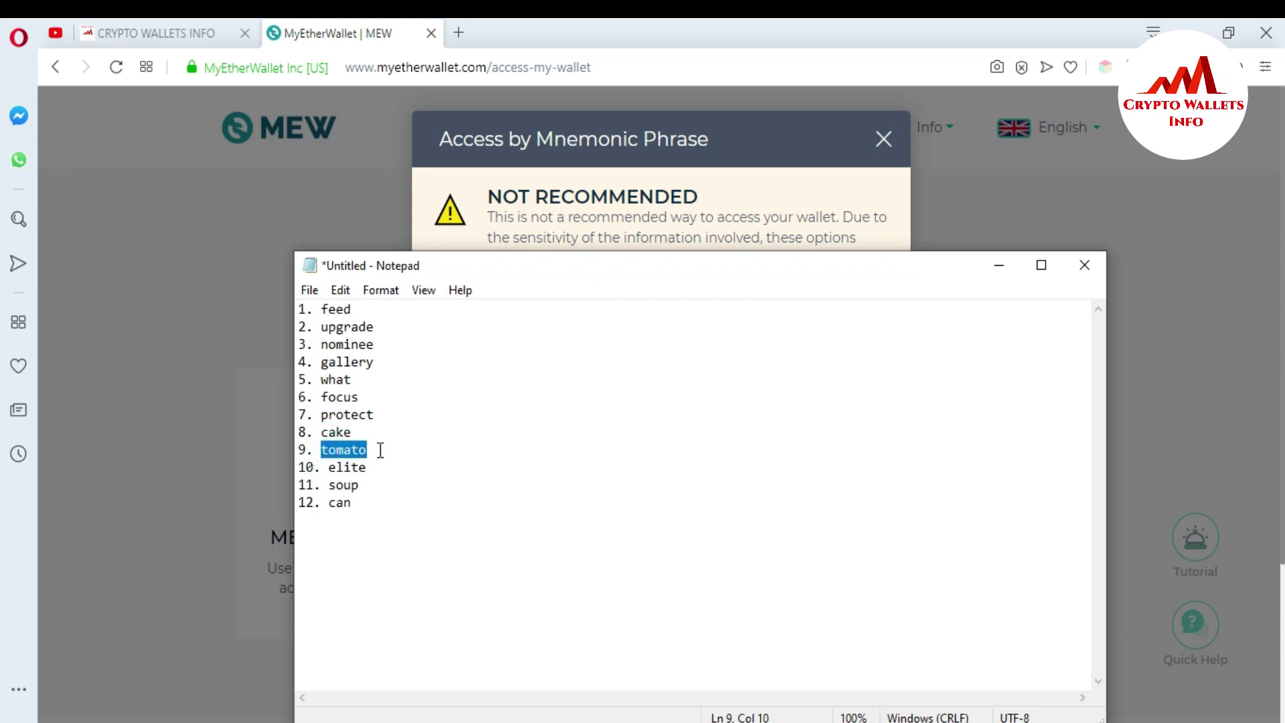
{"action": "left_click", "coordinate": [447, 227]}
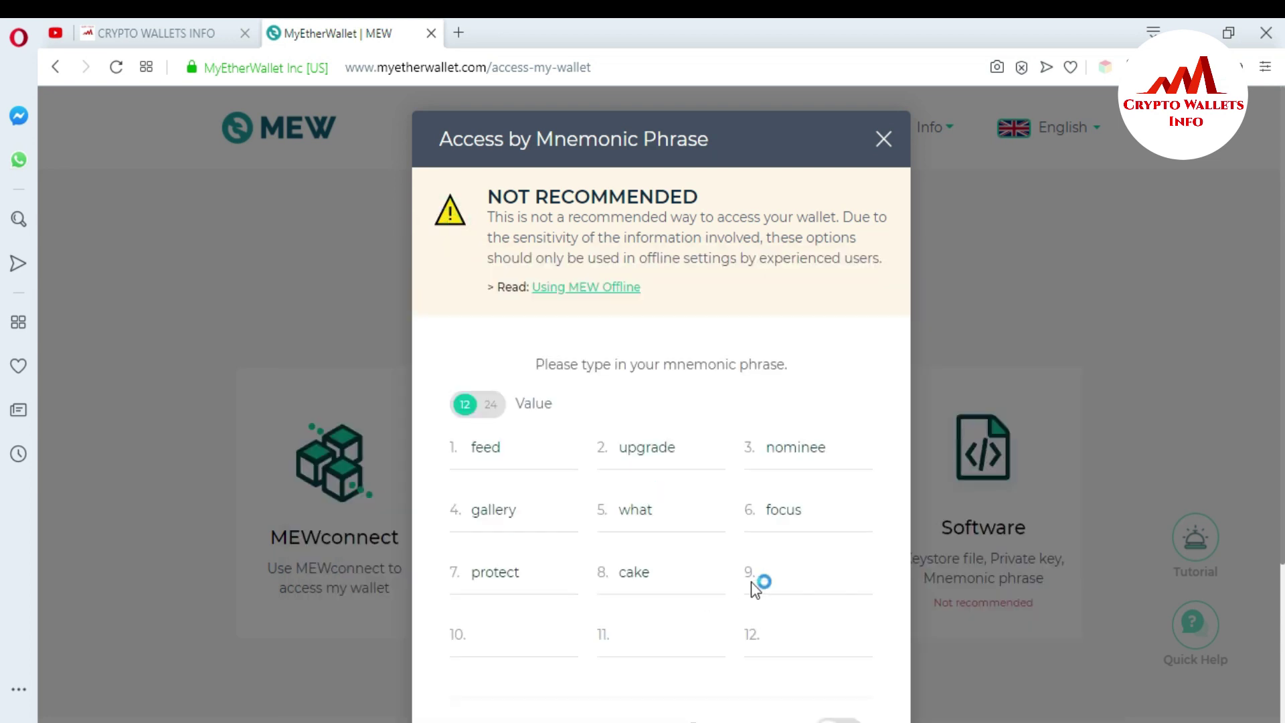
{"action": "left_click", "coordinate": [776, 577]}
{"action": "key", "text": "ctrl+v"}
{"action": "left_click", "coordinate": [533, 637]}
{"action": "key", "text": "alt+Tab"}
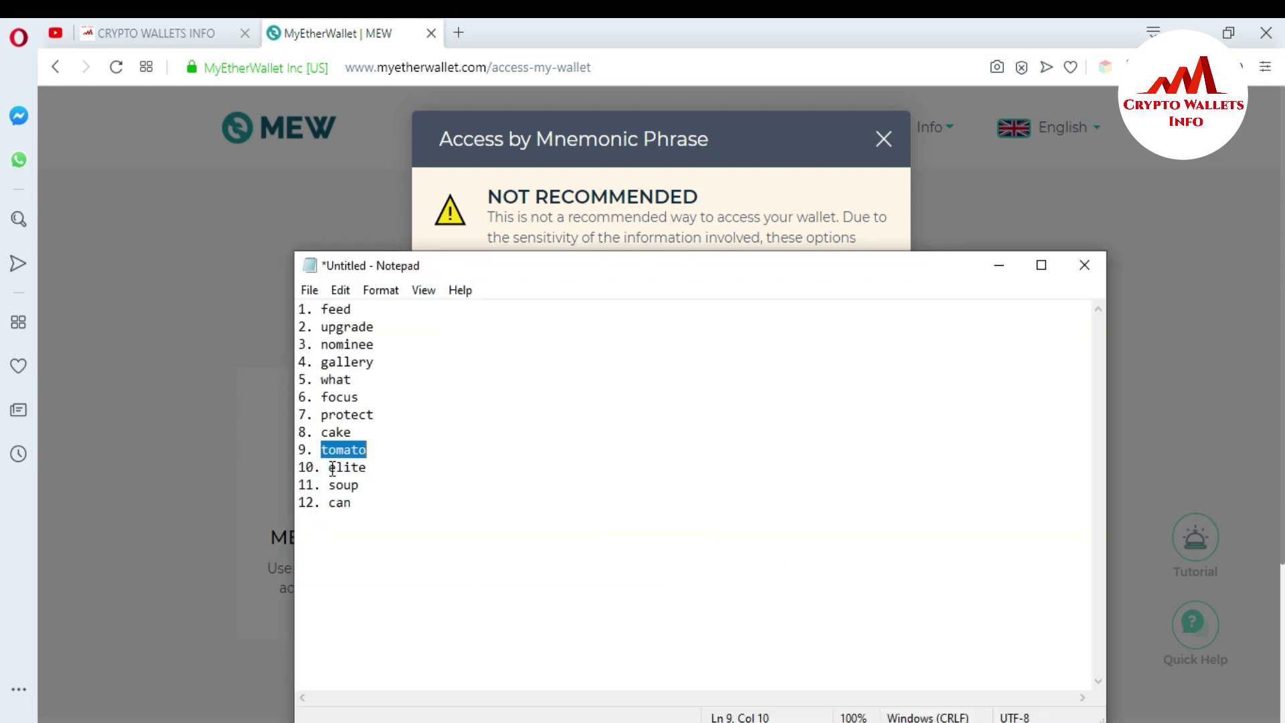
{"action": "left_click_drag", "start_coordinate": [329, 467], "coordinate": [365, 467]}
{"action": "key", "text": "ctrl+c"}
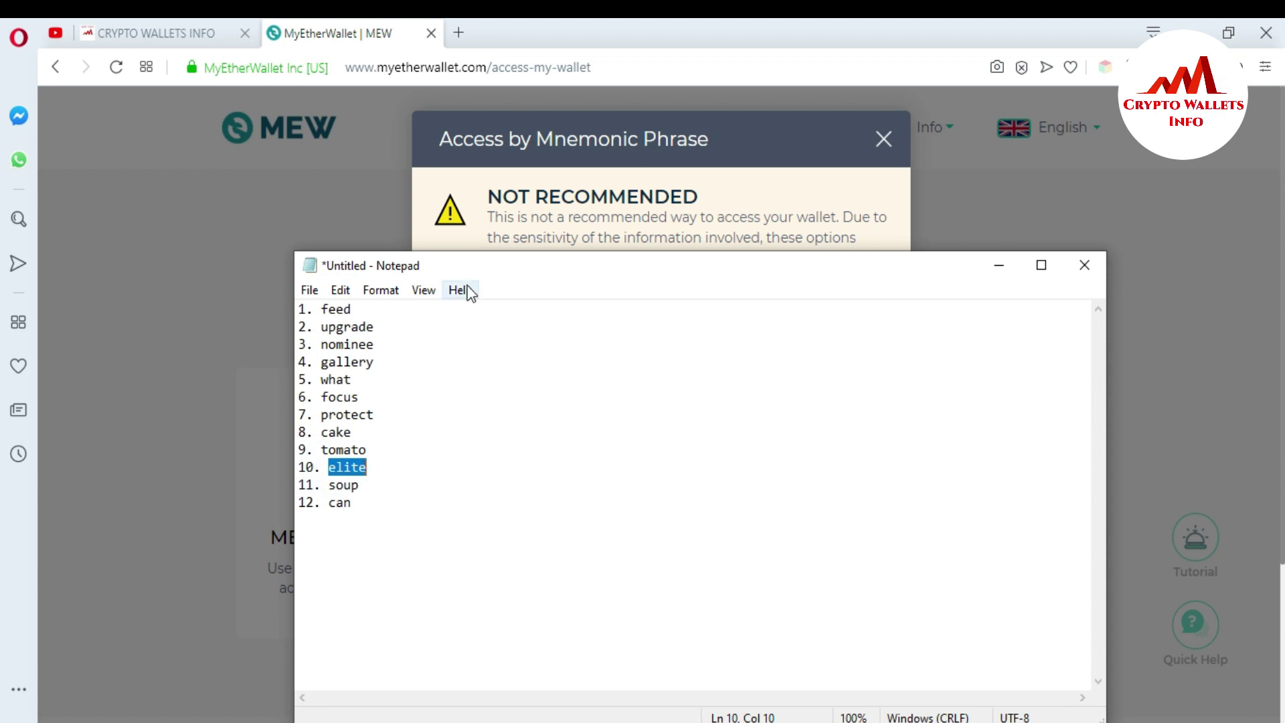
{"action": "left_click", "coordinate": [486, 228]}
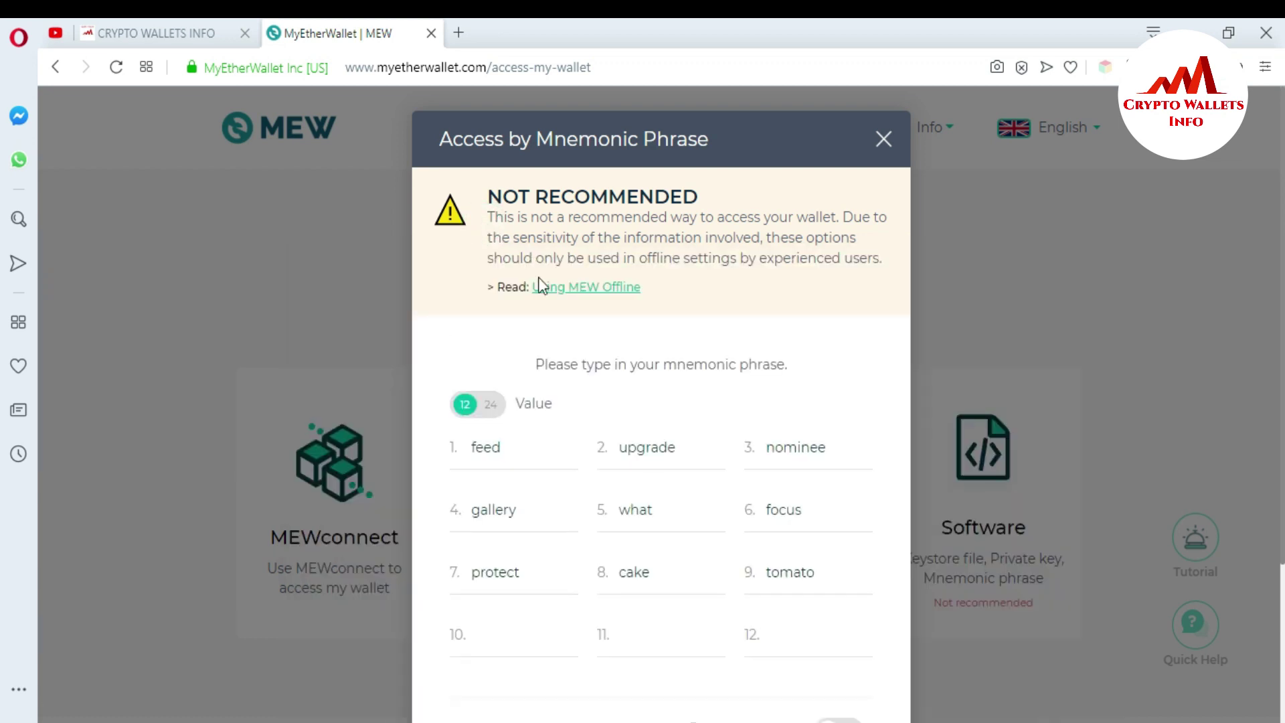
{"action": "left_click", "coordinate": [526, 630]}
{"action": "key", "text": "ctrl+v"}
{"action": "left_click", "coordinate": [626, 639]}
{"action": "key", "text": "alt+Tab"}
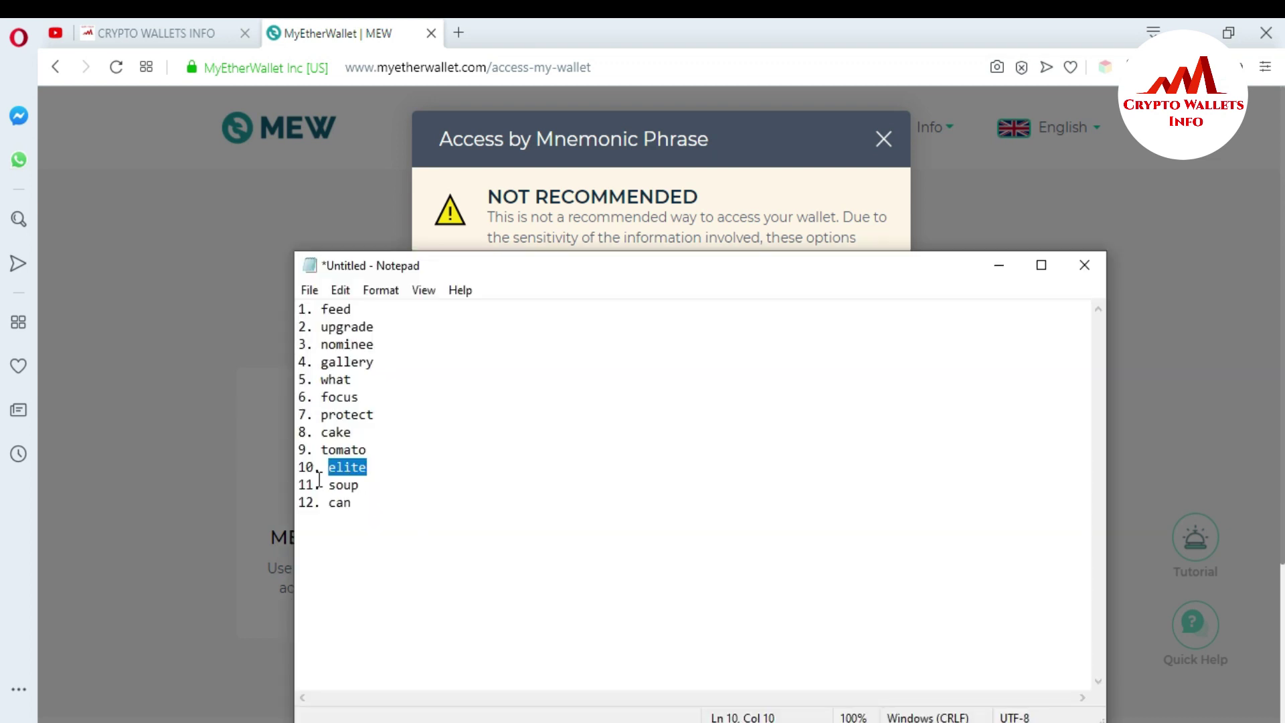
- Paste word 11 into field 11, copy the twelfth word, and minimise Notepad
{"action": "left_click_drag", "start_coordinate": [328, 485], "coordinate": [367, 487]}
{"action": "key", "text": "ctrl+c"}
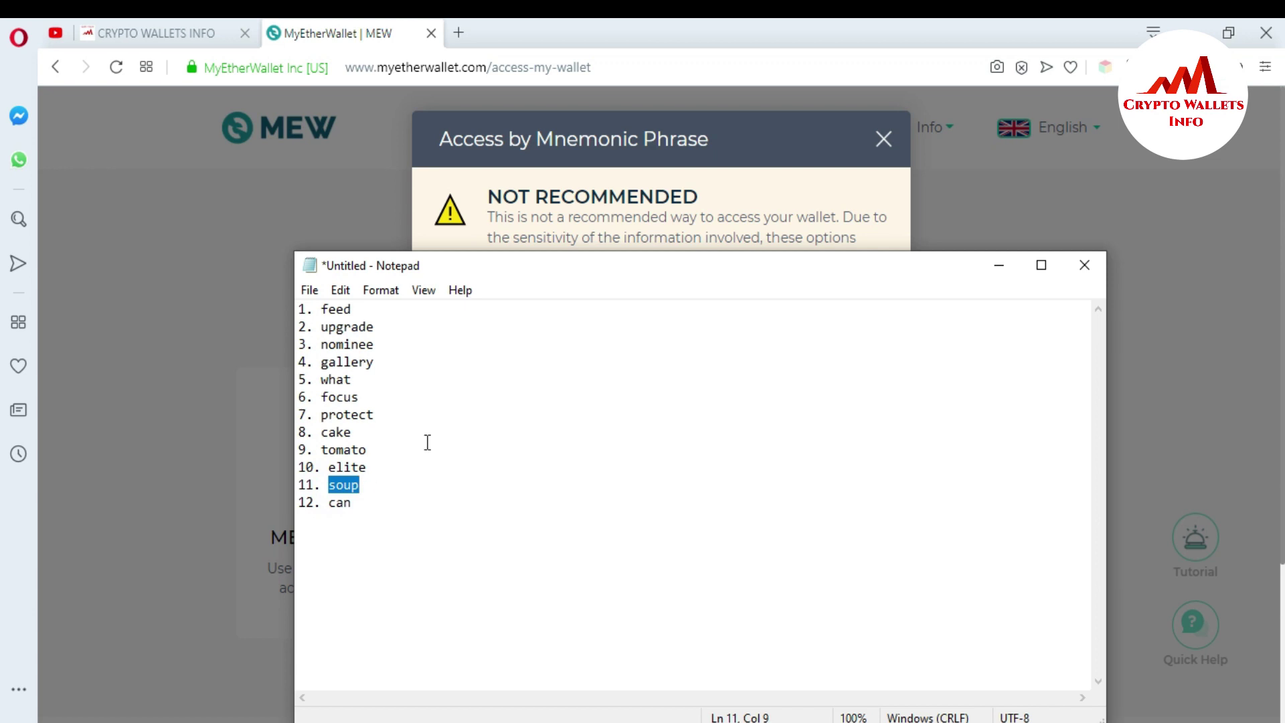
{"action": "left_click", "coordinate": [558, 217]}
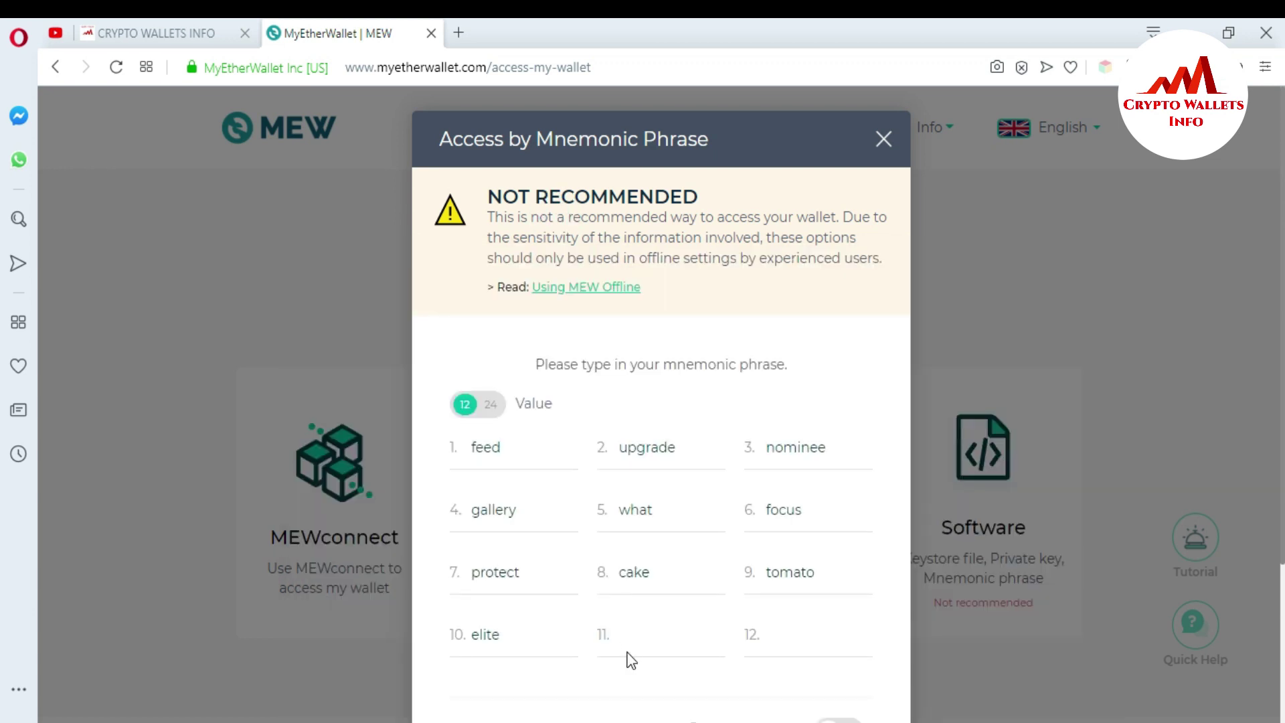
{"action": "left_click", "coordinate": [629, 626]}
{"action": "key", "text": "ctrl+v"}
{"action": "left_click", "coordinate": [793, 630]}
{"action": "key", "text": "alt+Tab"}
{"action": "left_click_drag", "start_coordinate": [329, 503], "coordinate": [357, 504]}
{"action": "key", "text": "ctrl+c"}
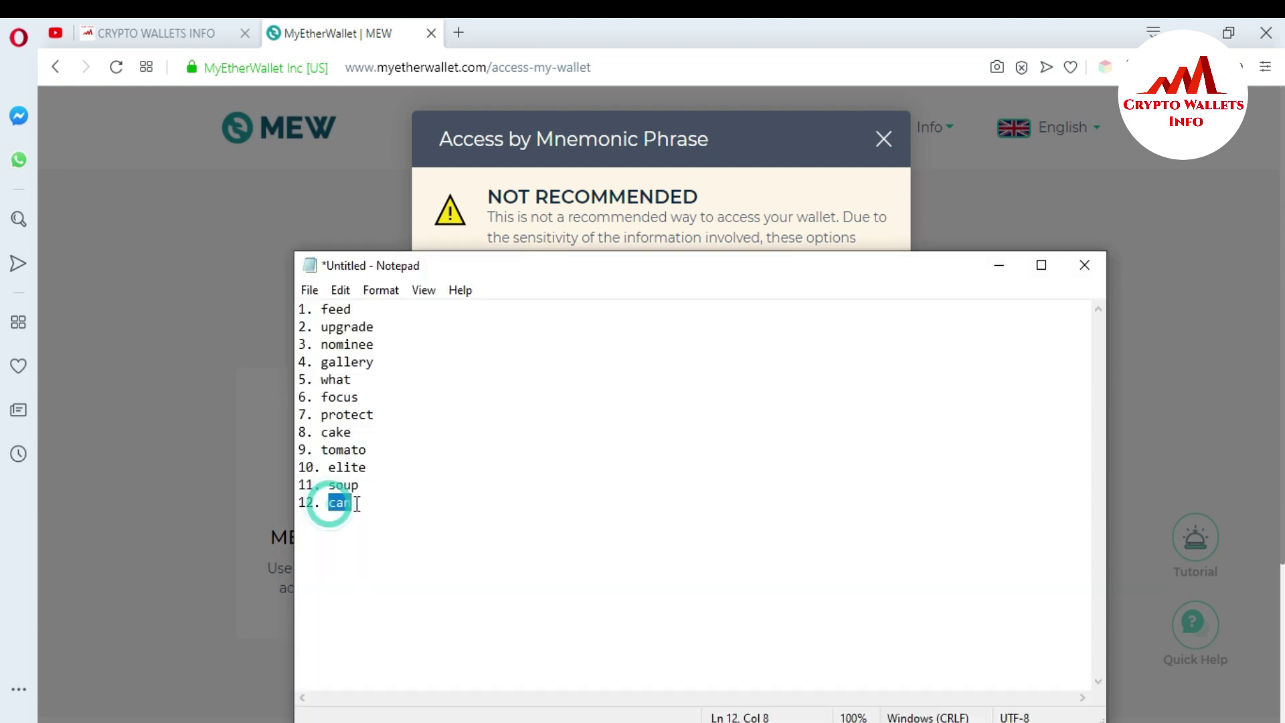
{"action": "left_click", "coordinate": [993, 268]}
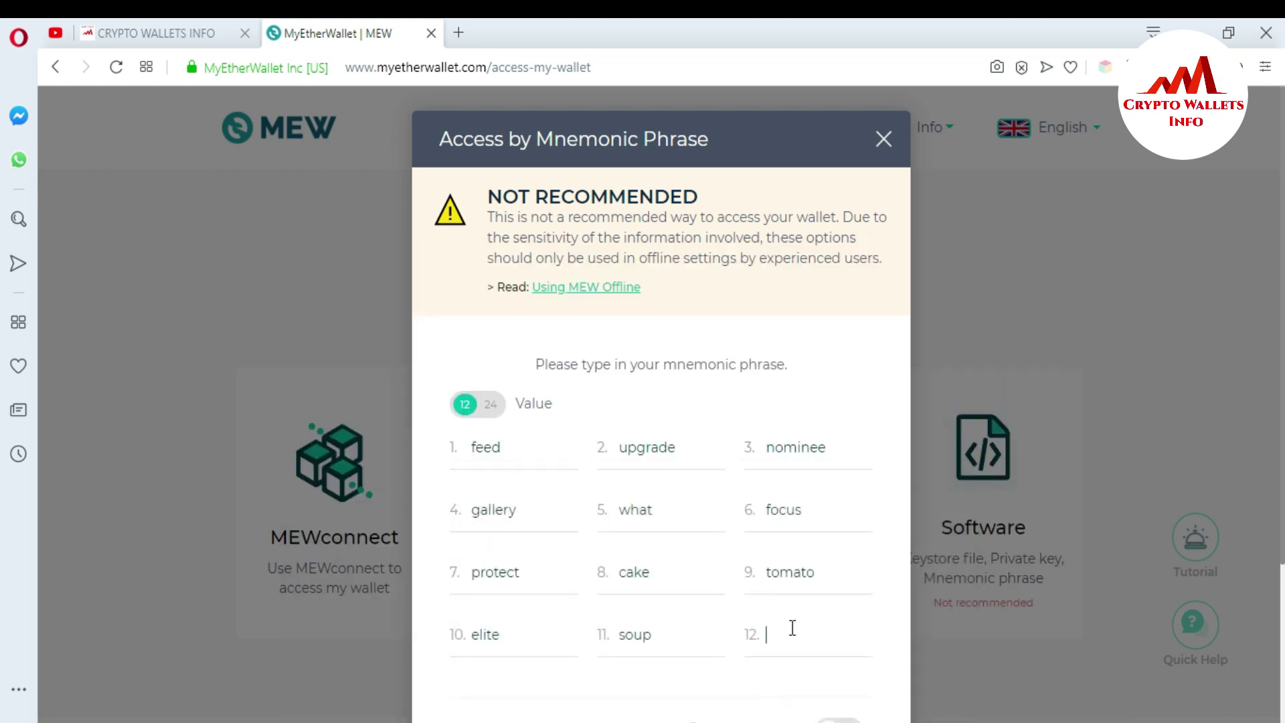
- Paste the twelfth recovery word into field 12 and continue to the address list
{"action": "key", "text": "ctrl+v"}
{"action": "scroll", "coordinate": [3, 577], "scroll_direction": "down", "scroll_amount": 1}
{"action": "scroll", "coordinate": [3, 577], "scroll_direction": "down", "scroll_amount": 3}
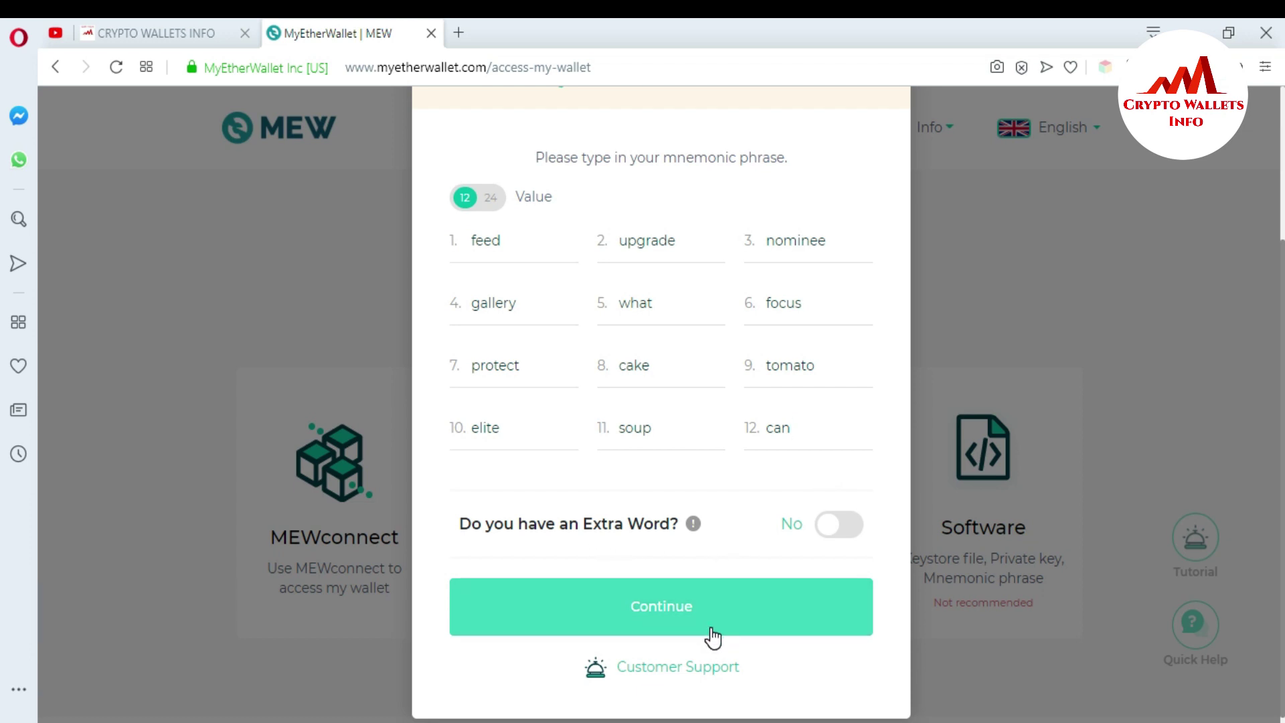
{"action": "left_click", "coordinate": [680, 609]}
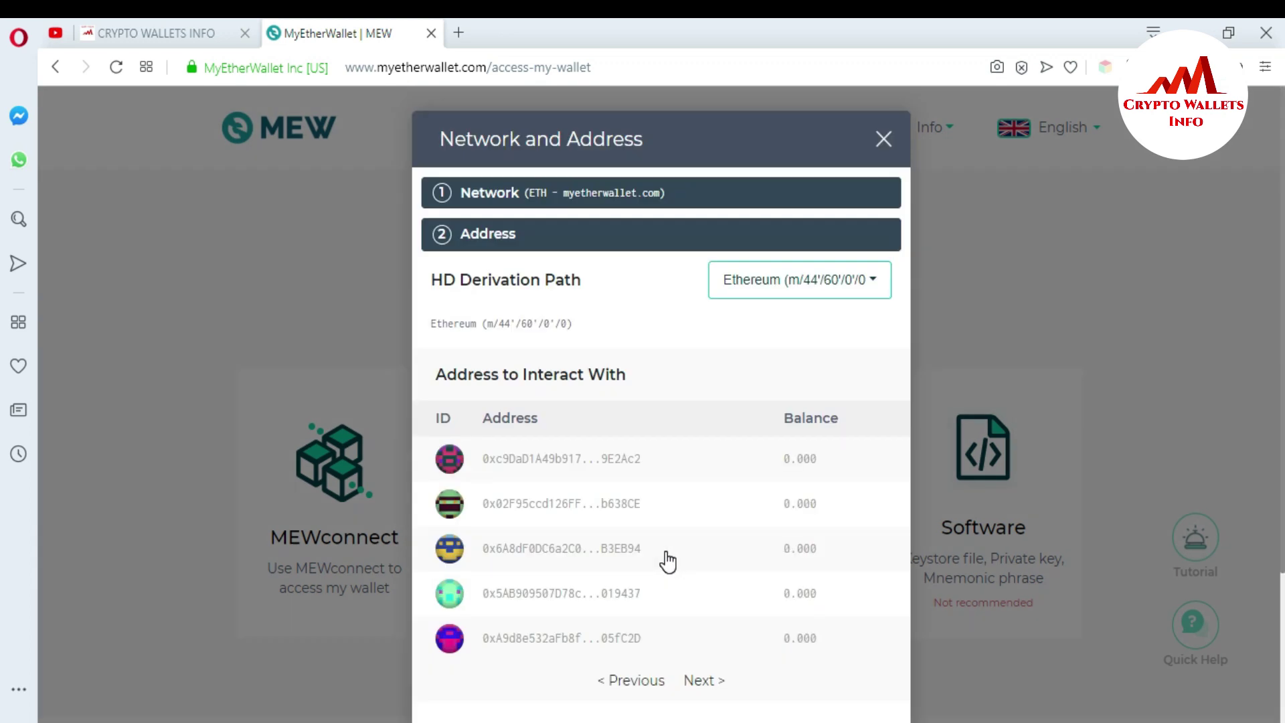
- Accept the terms, pick the first derived address, and access the wallet with it
{"action": "scroll", "coordinate": [726, 613], "scroll_direction": "down", "scroll_amount": 3}
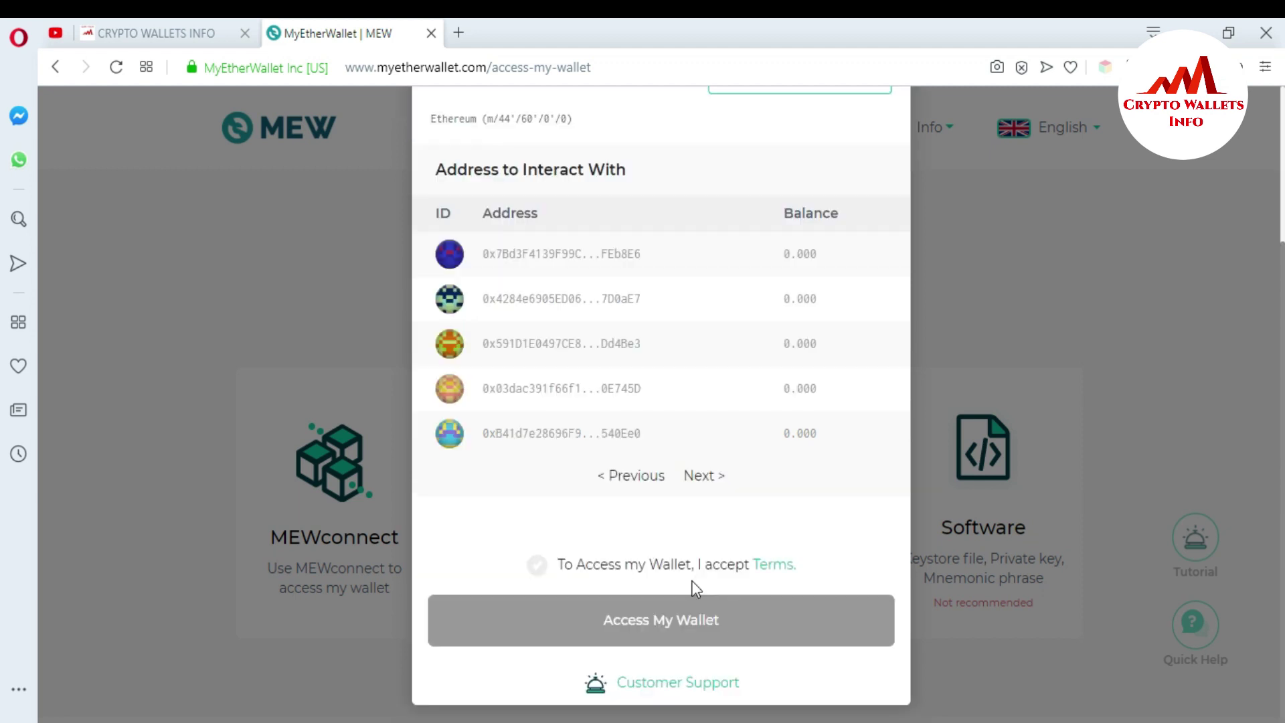
{"action": "left_click", "coordinate": [544, 567]}
{"action": "left_click", "coordinate": [515, 262]}
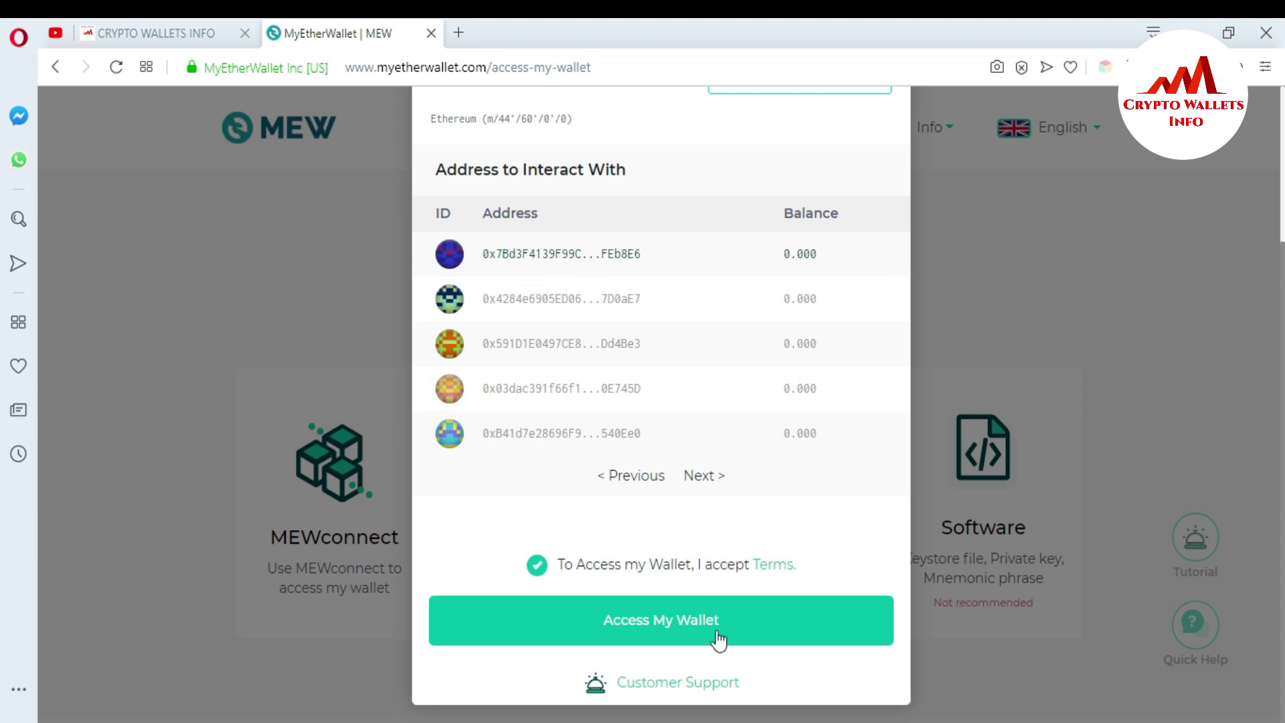
{"action": "left_click", "coordinate": [678, 636]}
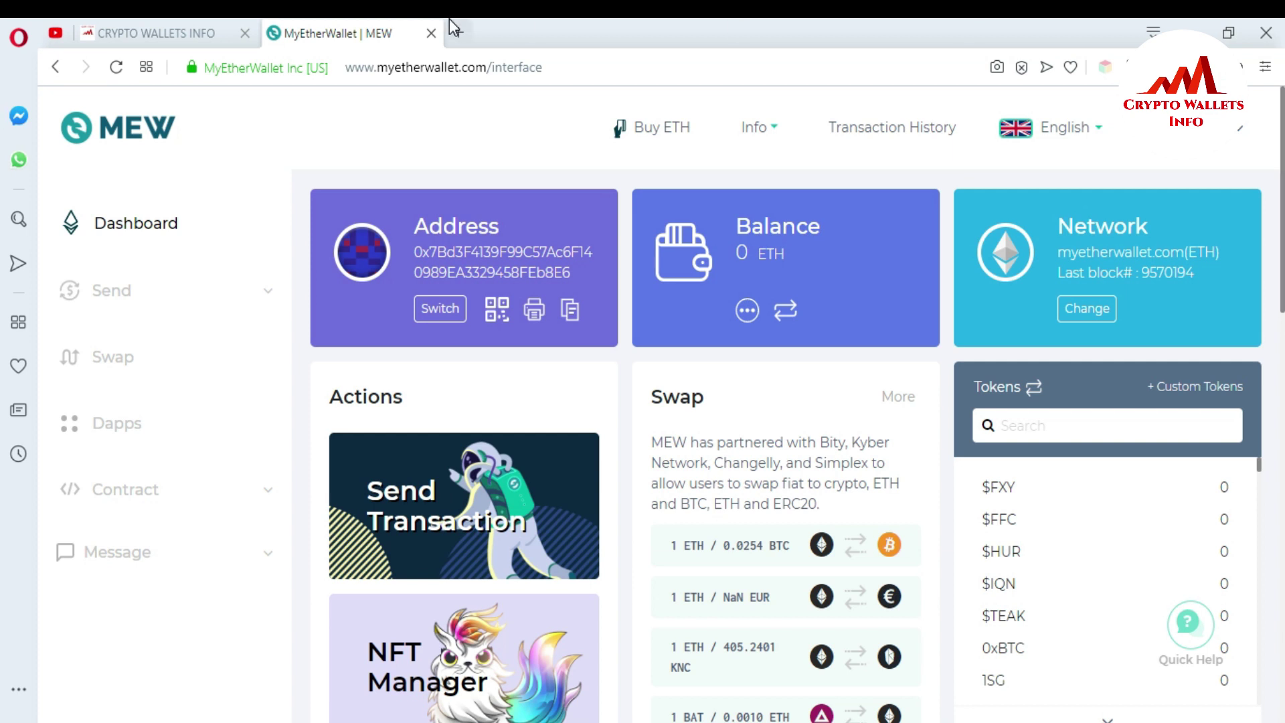
- Switch to the YouTube tab showing the Crypto Wallets Info channel page
{"action": "left_click", "coordinate": [53, 35]}
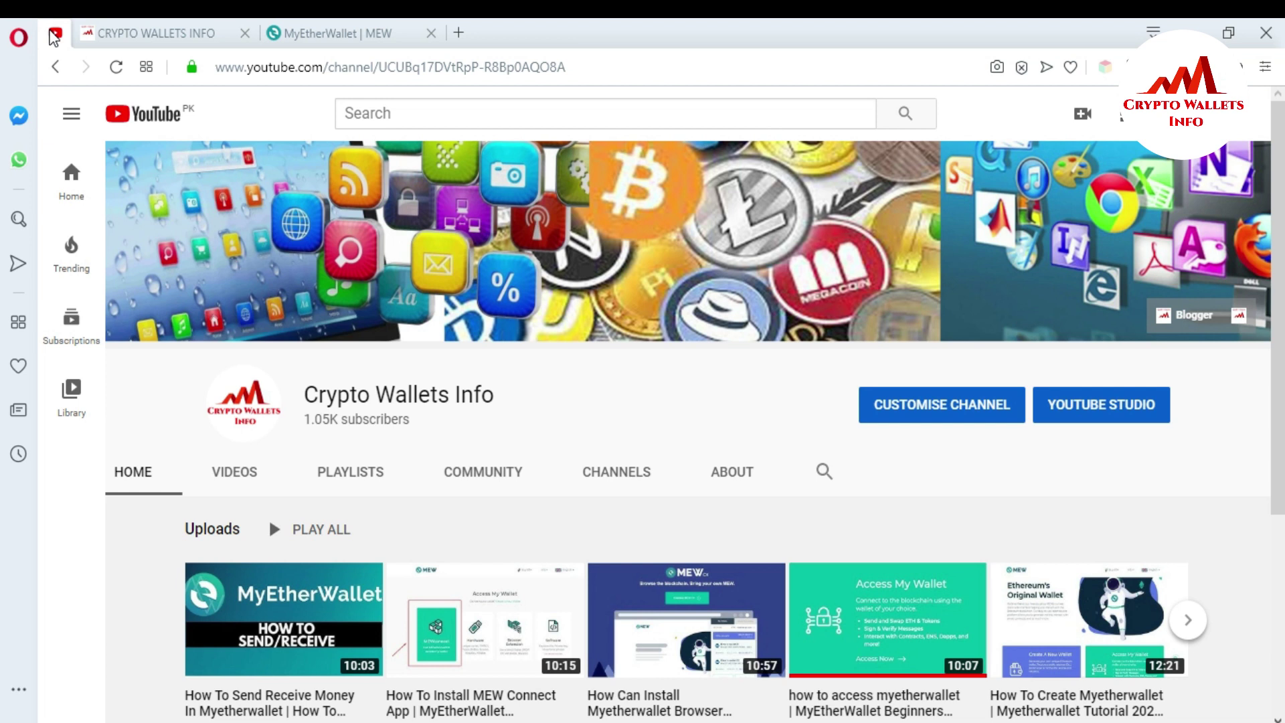
- Switch to the Crypto Wallets Info website tab
{"action": "left_click", "coordinate": [171, 27]}
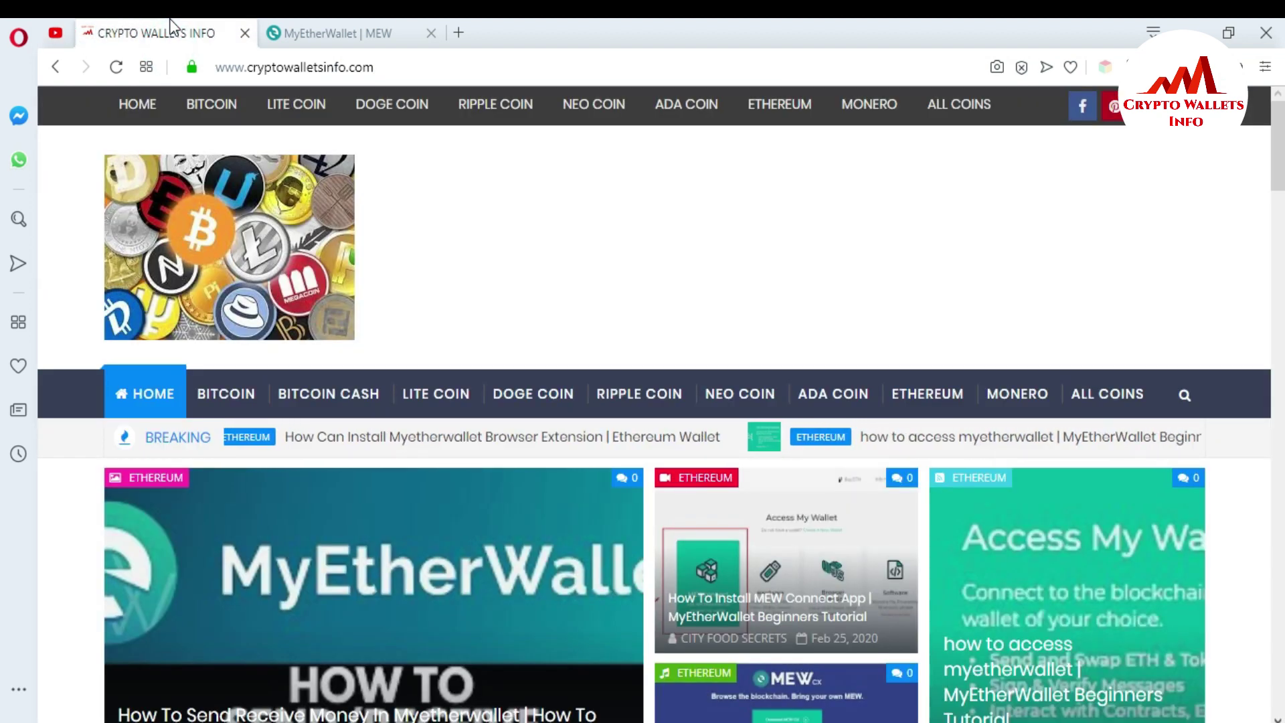